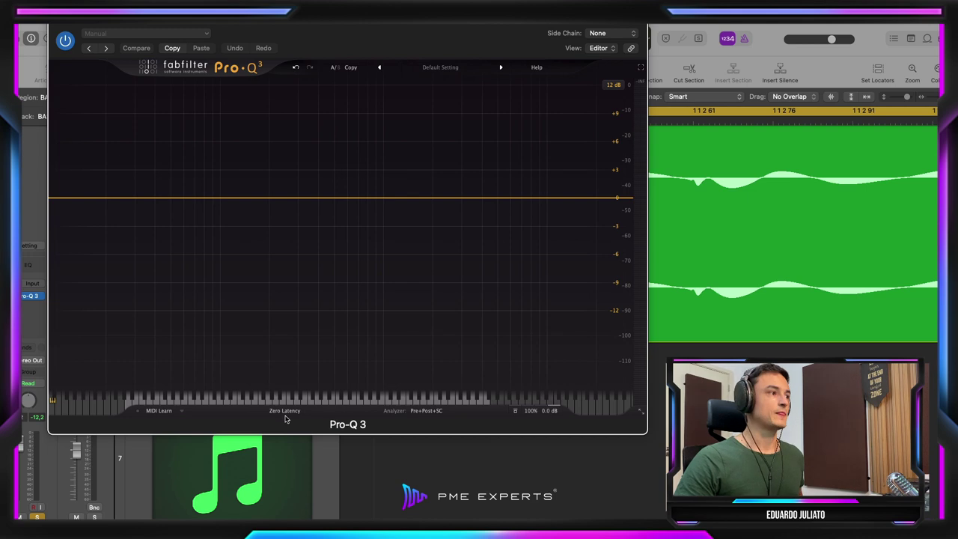
# Check Pro-Q 3's phase mode options, add a Linear Phase EQ after it on the BASS channel, and close the new EQ's window
pyautogui.click(285, 412)
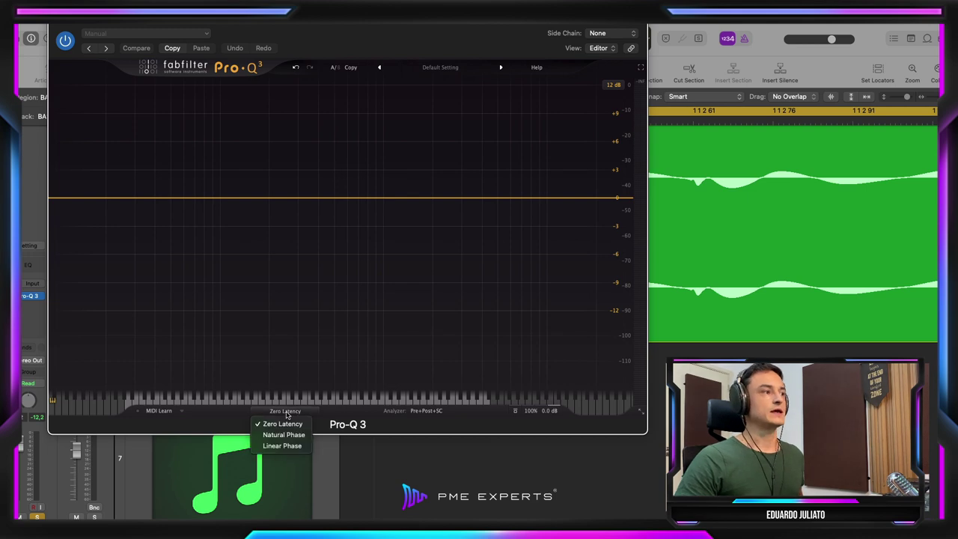
pyautogui.click(30, 334)
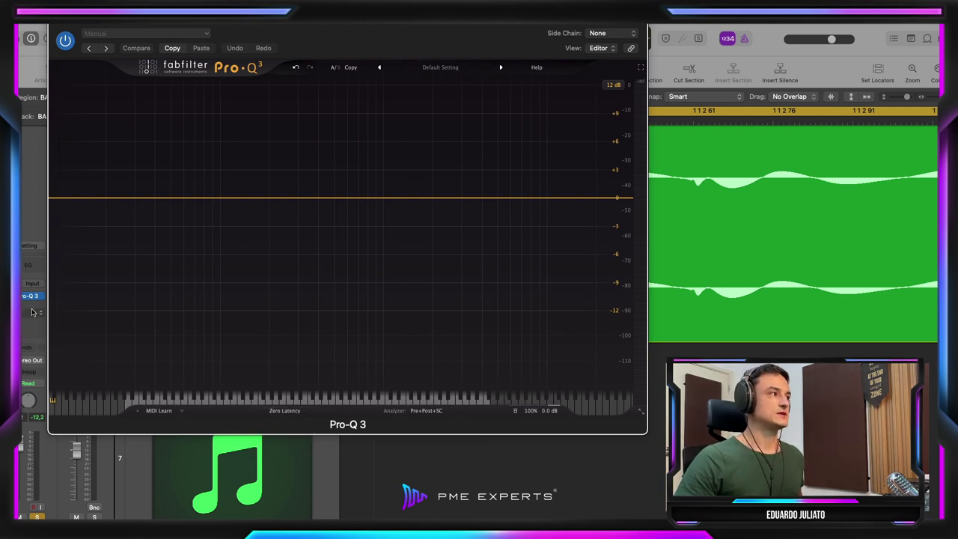
pyautogui.click(34, 296)
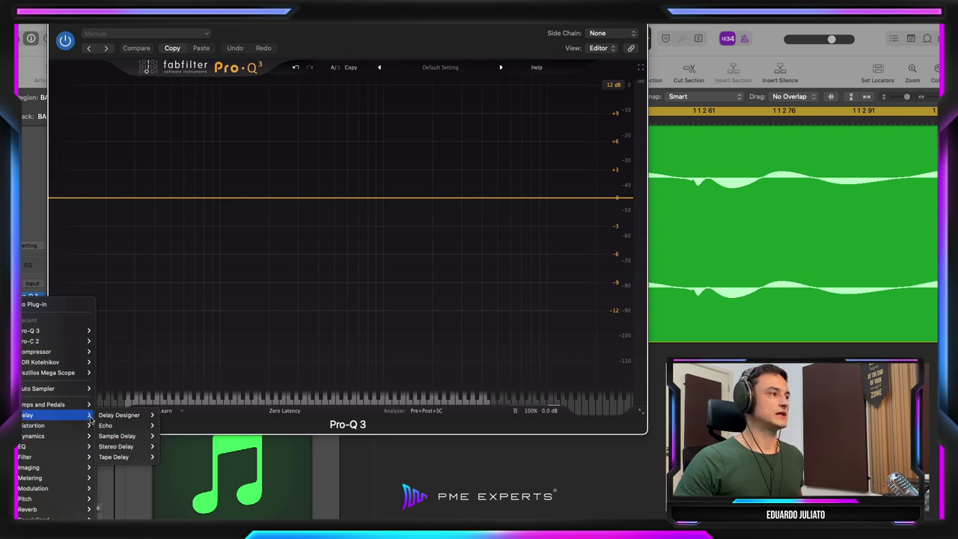
pyautogui.moveTo(82, 472)
pyautogui.scroll(-2, 82, 476)
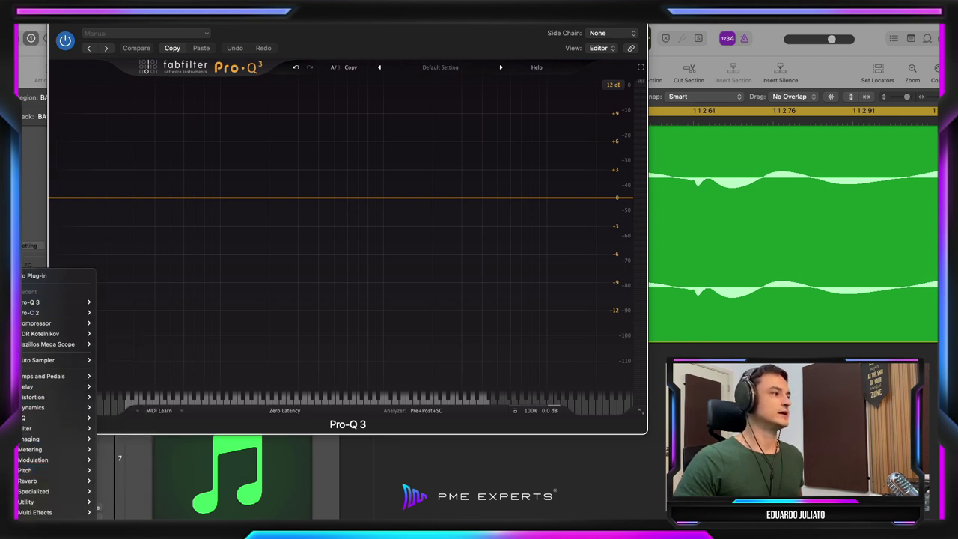
pyautogui.moveTo(60, 418)
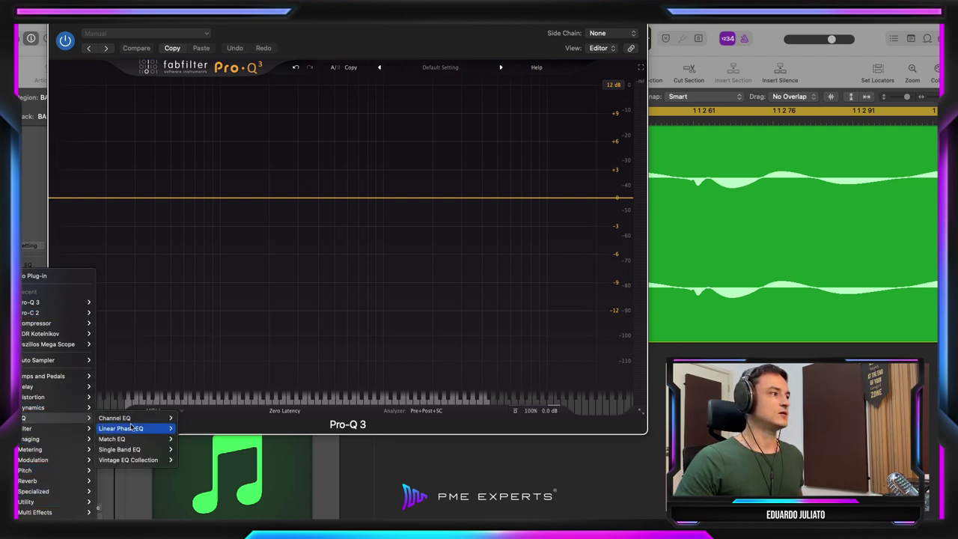
pyautogui.moveTo(142, 429)
pyautogui.click(196, 431)
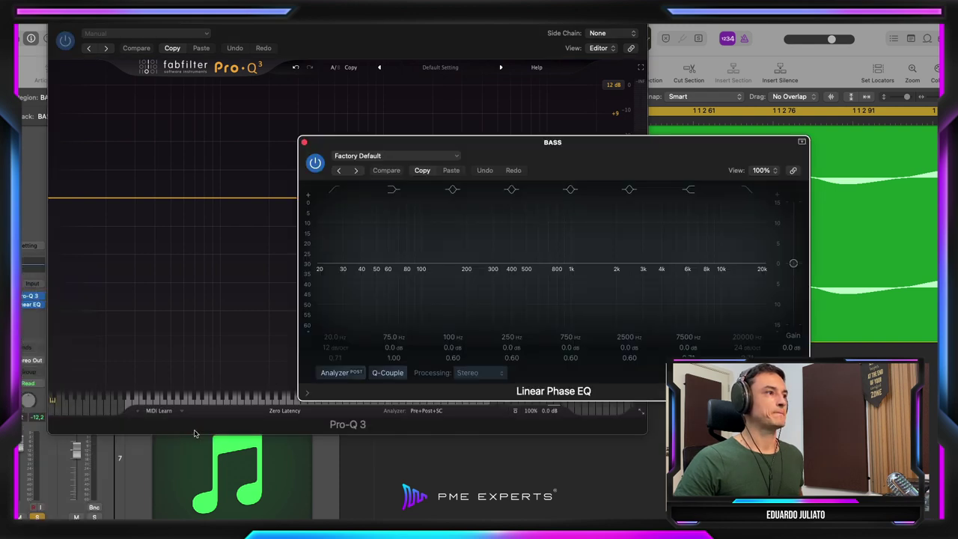
pyautogui.moveTo(521, 155); pyautogui.dragTo(479, 119)
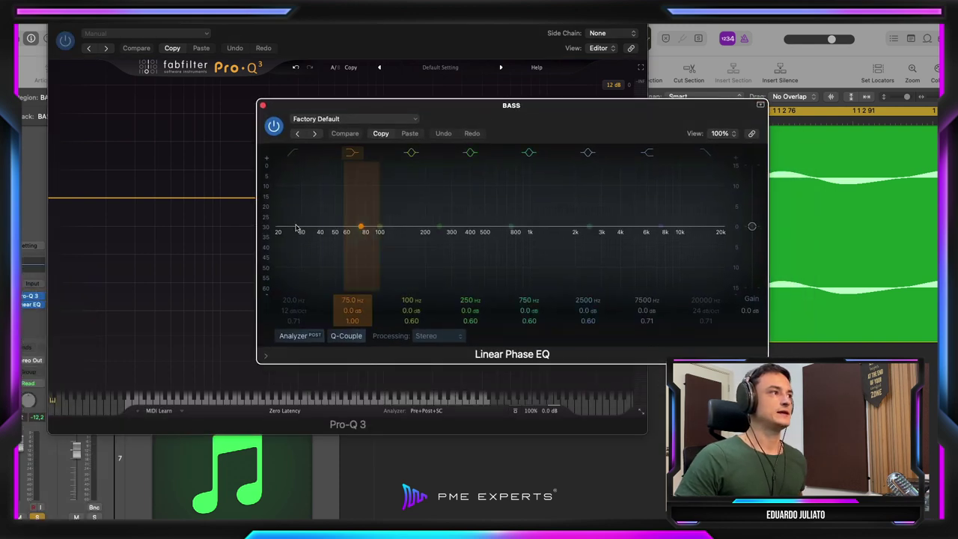
pyautogui.click(263, 105)
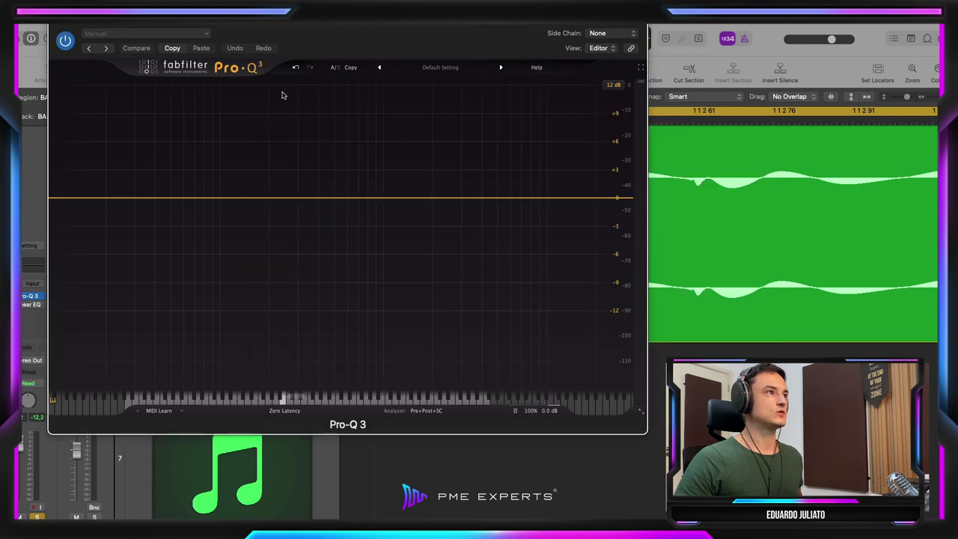
# Close the Pro-Q 3 window and examine the start of the BASS.2 waveform at several magnifications
pyautogui.click(55, 25)
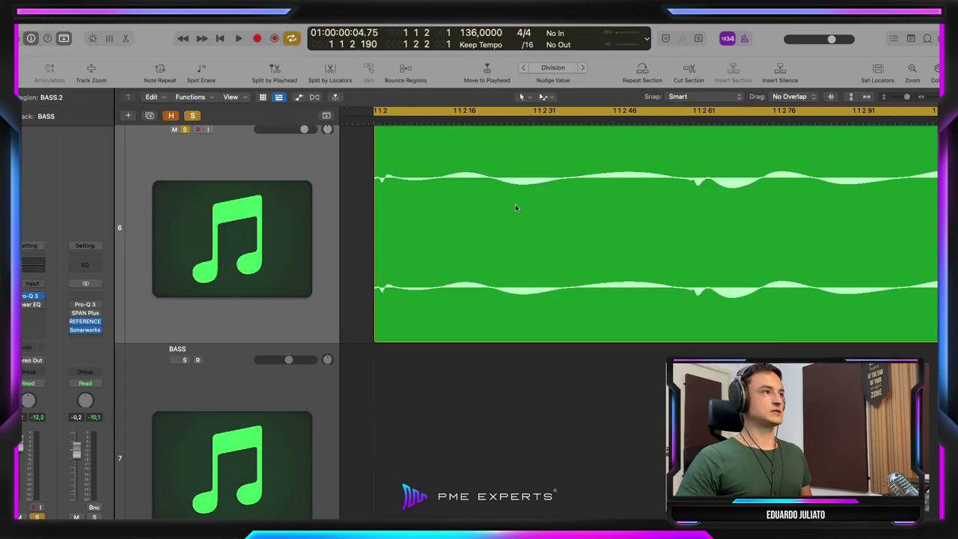
pyautogui.scroll(-5, 512, 209)
pyautogui.hscroll(4, 510, 210)
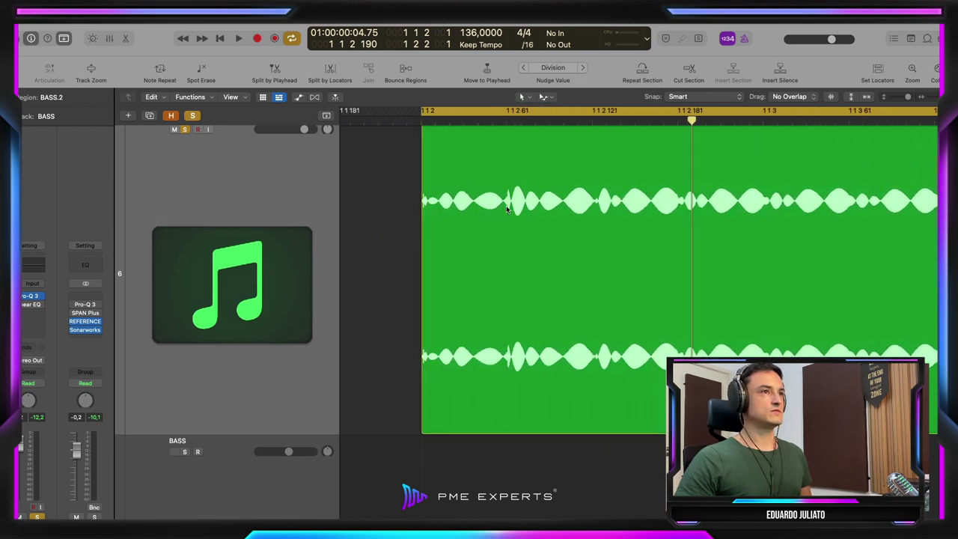
pyautogui.scroll(4, 506, 210)
pyautogui.scroll(2, 505, 210)
pyautogui.hscroll(-10, 505, 210)
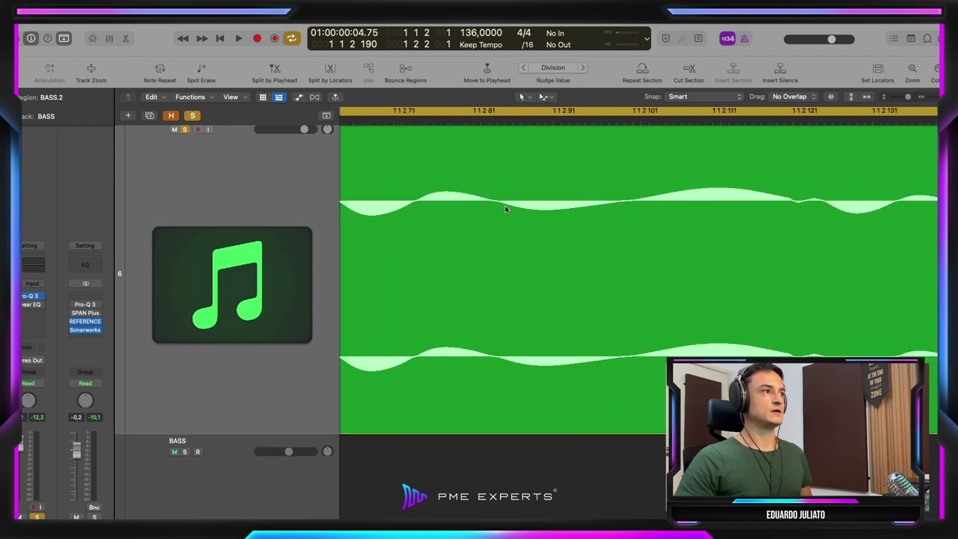
pyautogui.hscroll(-10, 506, 211)
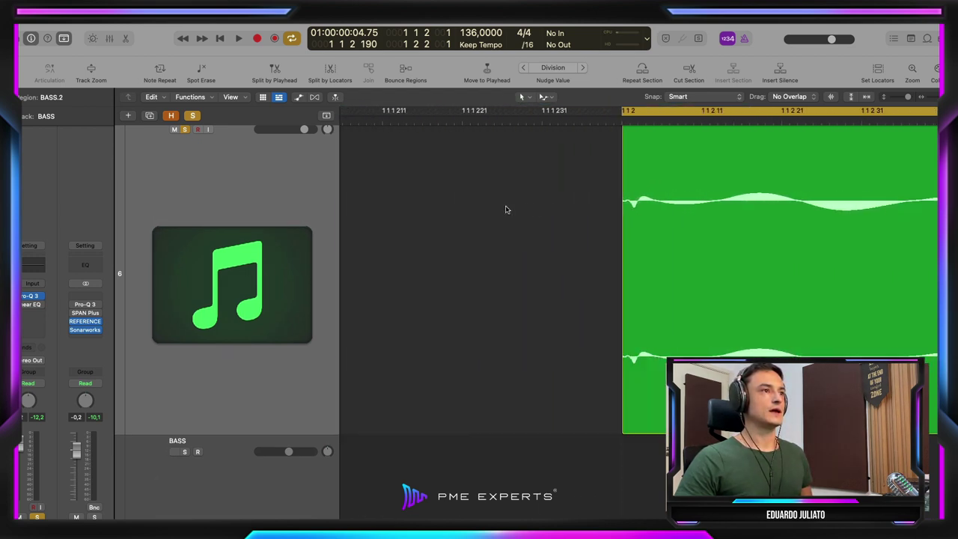
pyautogui.hscroll(3, 479, 208)
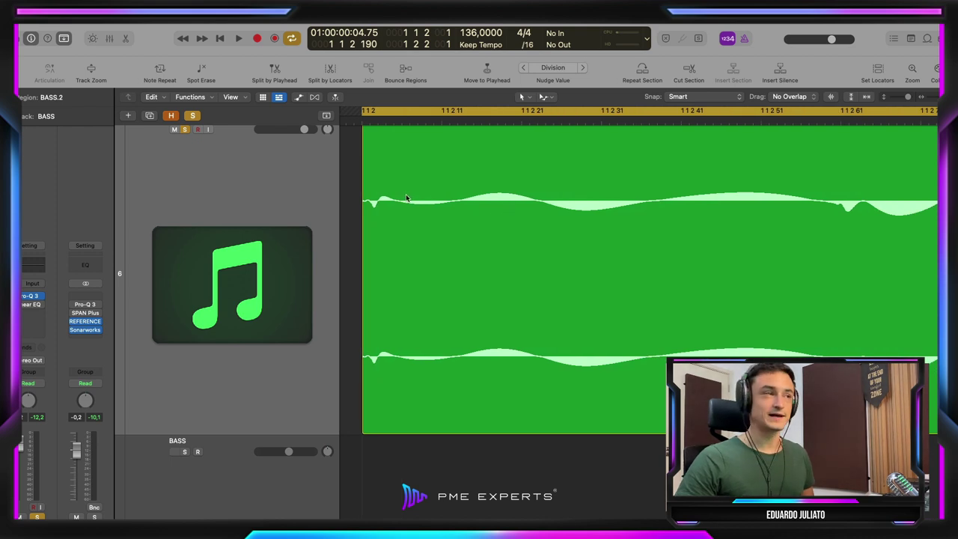
pyautogui.scroll(5, 383, 206)
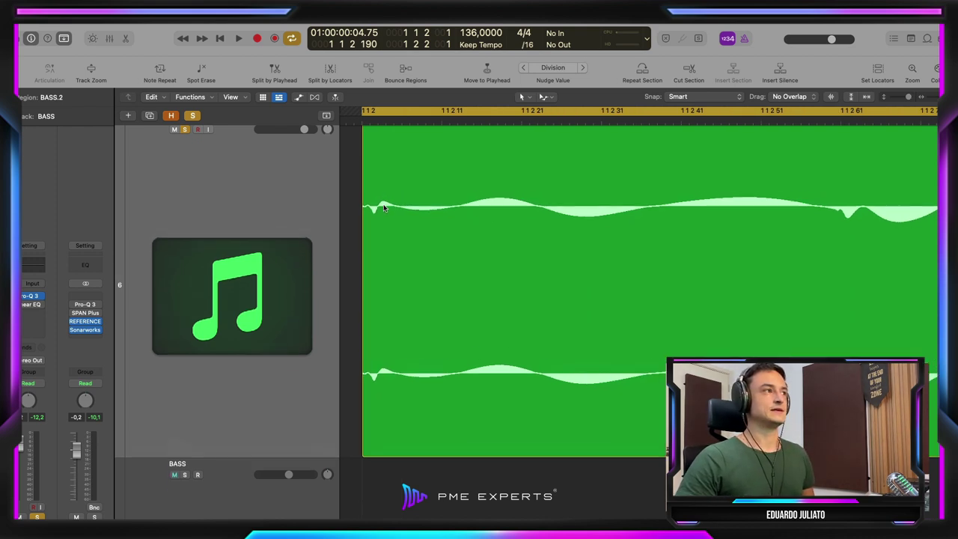
pyautogui.hscroll(5, 385, 212)
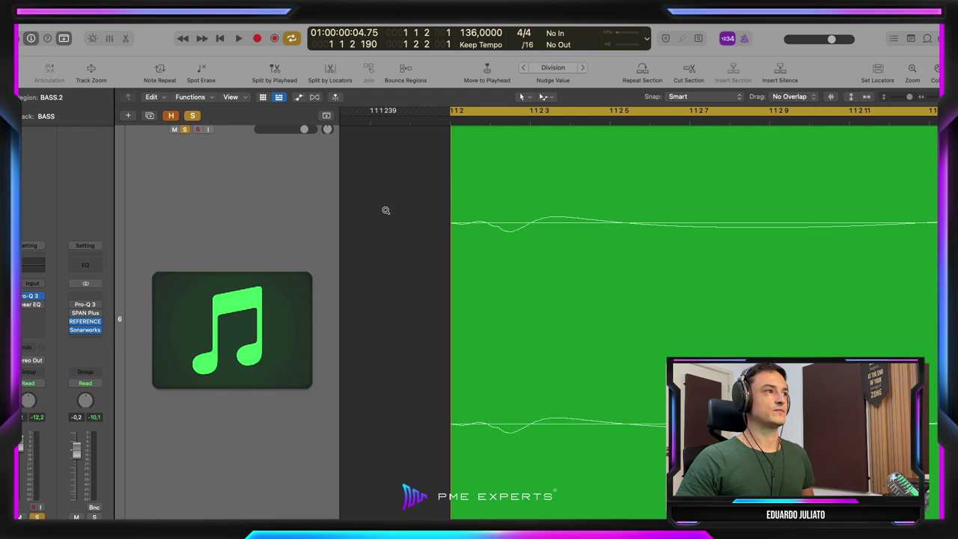
pyautogui.hscroll(-3, 387, 211)
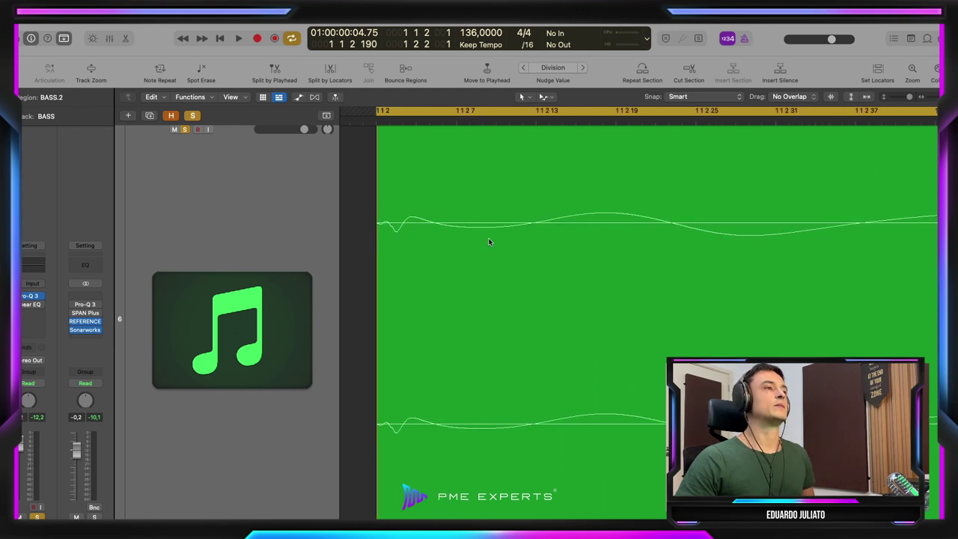
pyautogui.hscroll(-5, 753, 238)
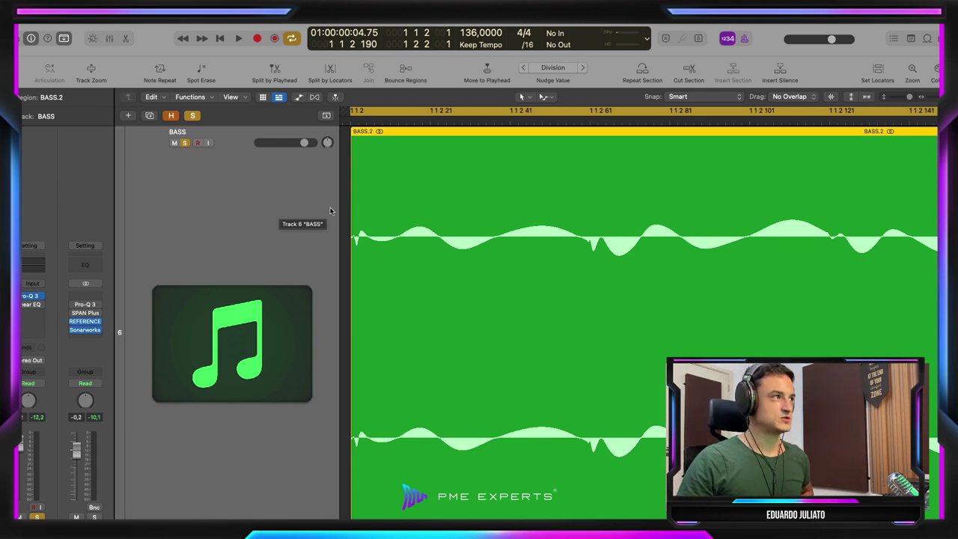
# Open Pro-Q 3 on the BASS channel and add a 12 dB/oct low cut at about 27 Hz
pyautogui.click(296, 167)
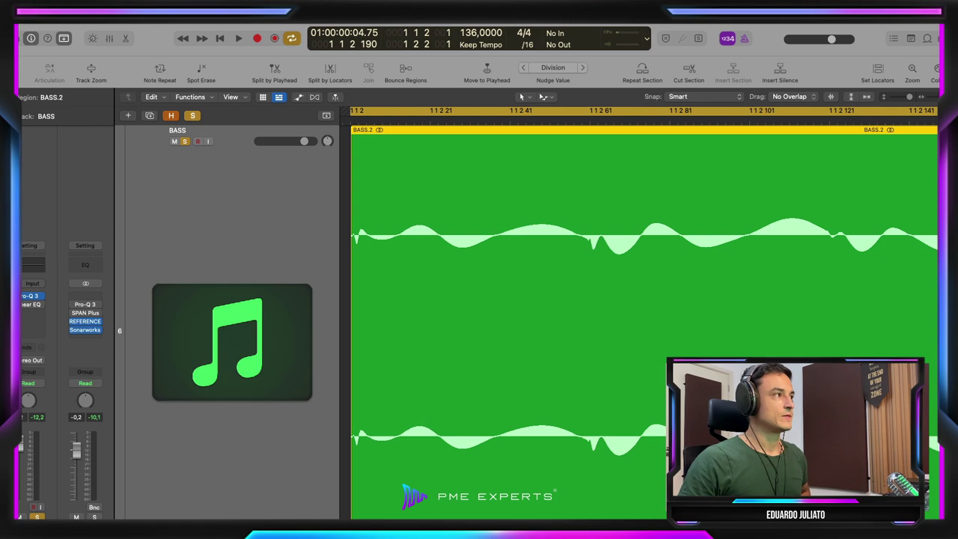
pyautogui.click(28, 297)
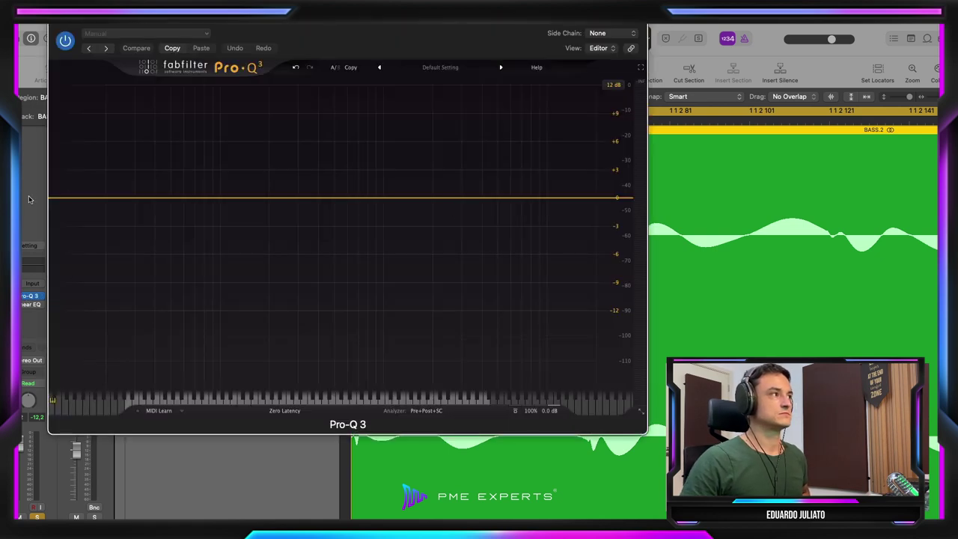
pyautogui.doubleClick(68, 198)
pyautogui.moveTo(67, 199); pyautogui.dragTo(127, 198)
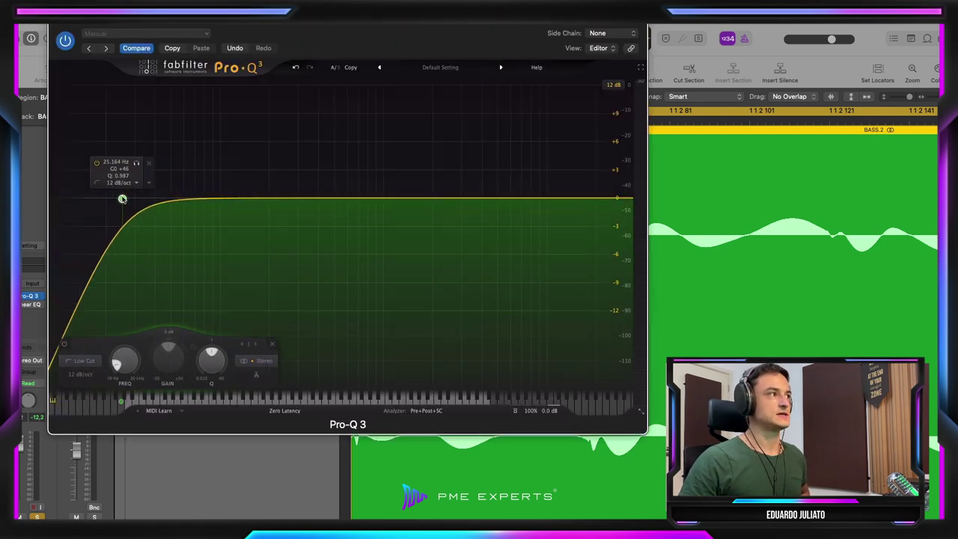
# Add a bell band cutting about 7.4 dB at about 134 Hz and close the equalizer window
pyautogui.moveTo(269, 197); pyautogui.dragTo(280, 272)
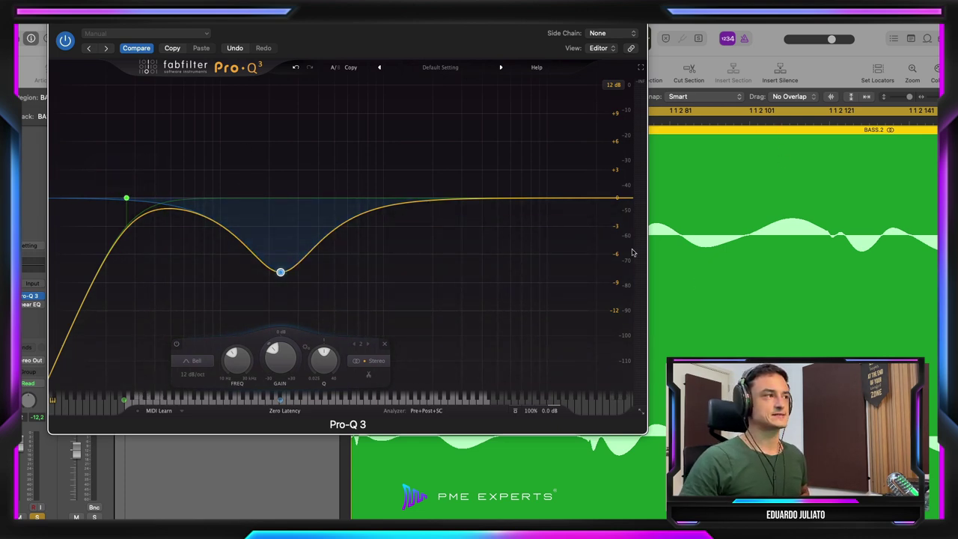
pyautogui.moveTo(280, 272); pyautogui.dragTo(241, 268)
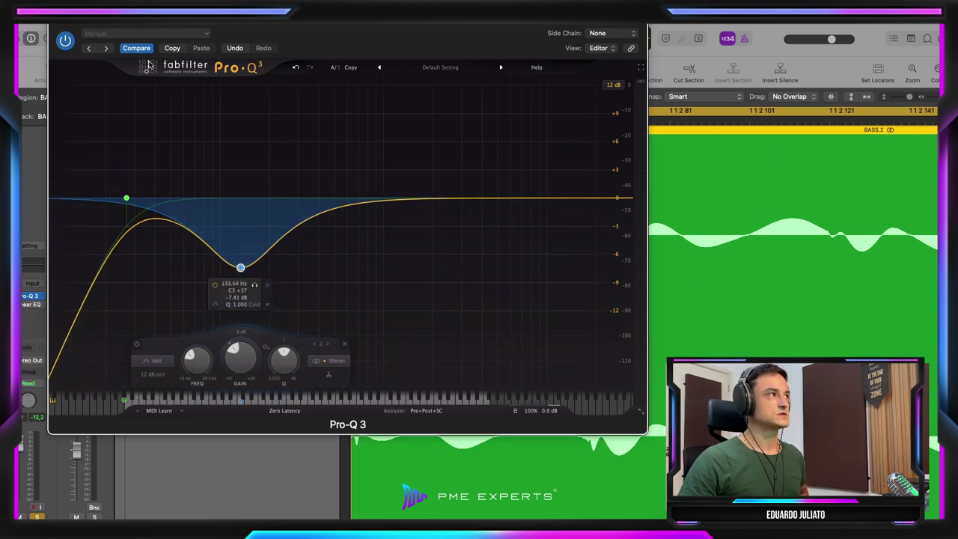
pyautogui.click(57, 26)
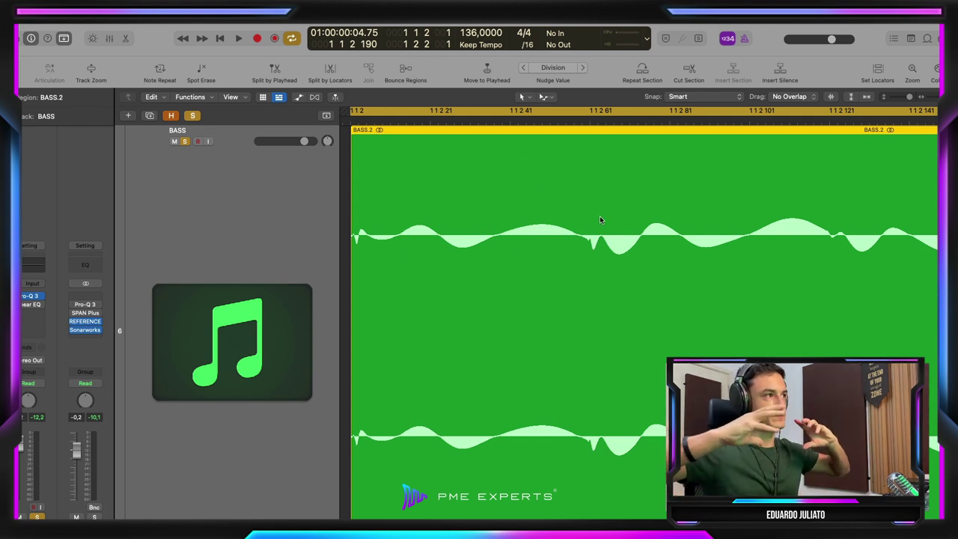
# Reopen Pro-Q 3 and change the low cut's slope to Brickwall, with its frequency at about 27.3 Hz
pyautogui.click(30, 296)
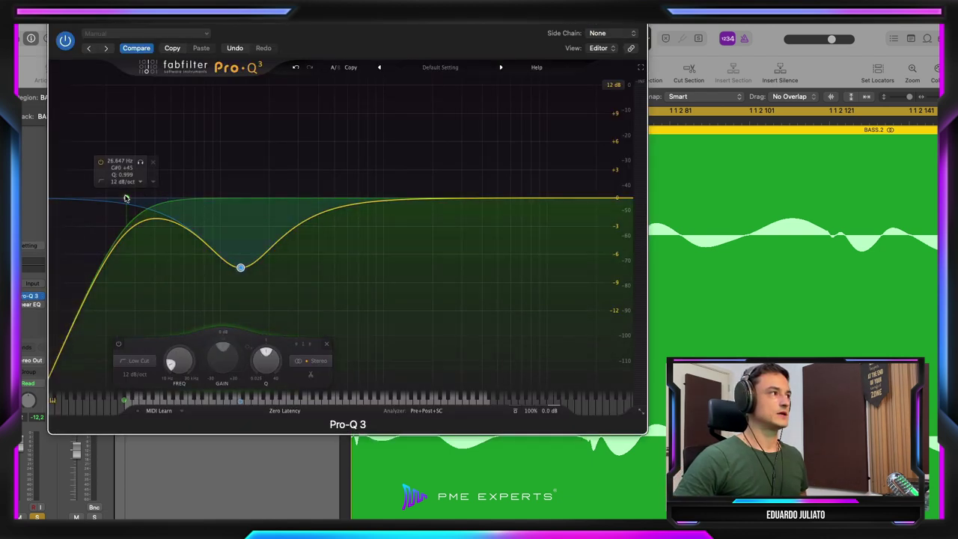
pyautogui.scroll(6, 126, 199)
pyautogui.moveTo(127, 198)
pyautogui.mouseDown()
pyautogui.moveTo(180, 203)
pyautogui.moveTo(126, 205)
pyautogui.mouseUp()
pyautogui.scroll(1, 127, 205)
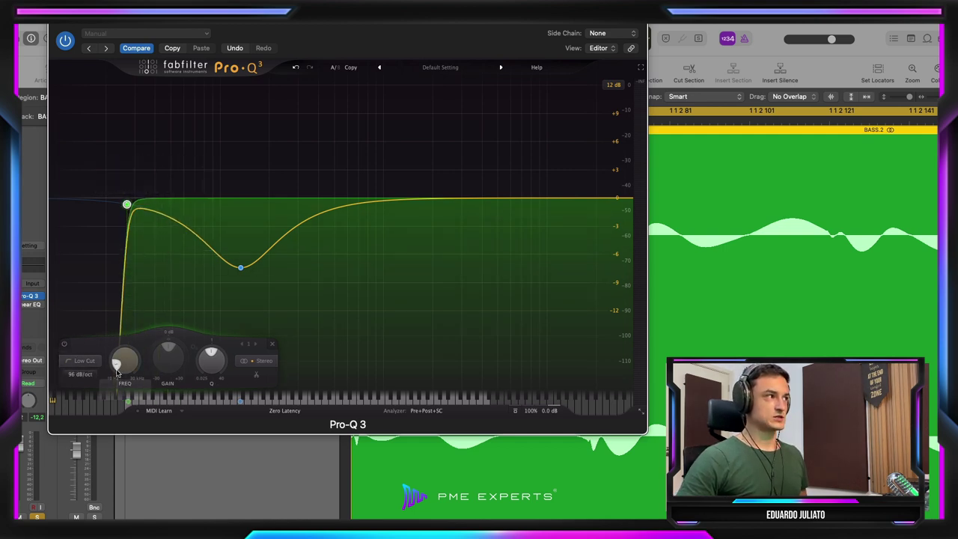
pyautogui.click(84, 375)
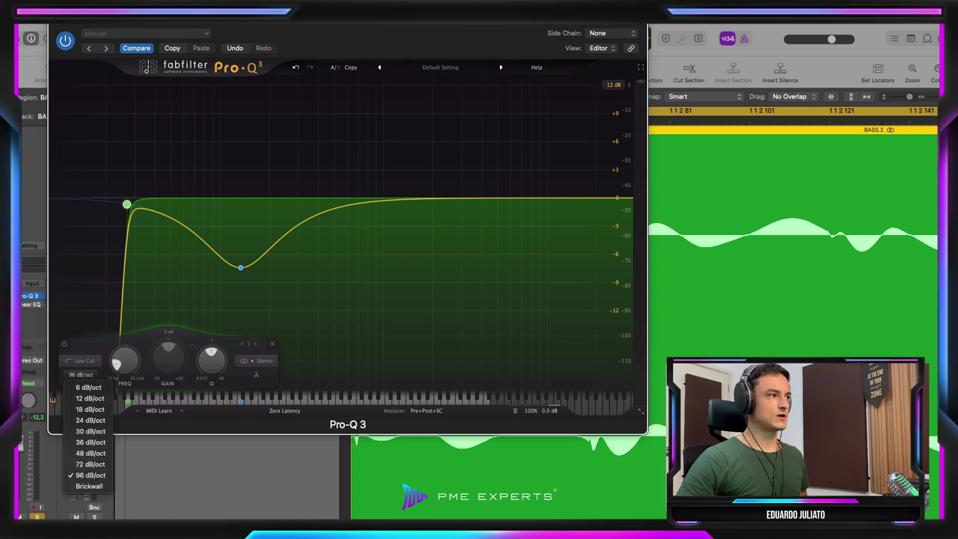
pyautogui.click(102, 486)
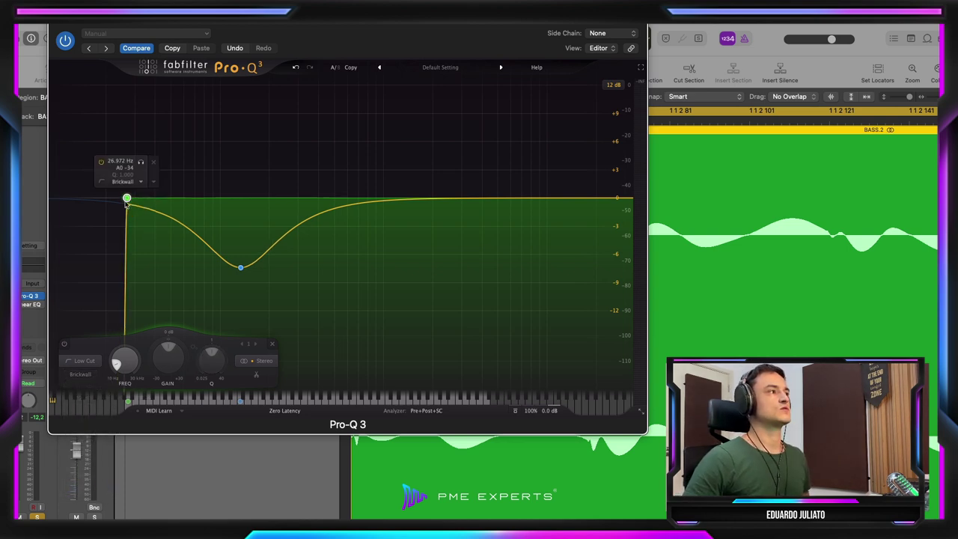
pyautogui.moveTo(126, 202)
pyautogui.mouseDown()
pyautogui.moveTo(139, 198)
pyautogui.moveTo(128, 199)
pyautogui.mouseUp()
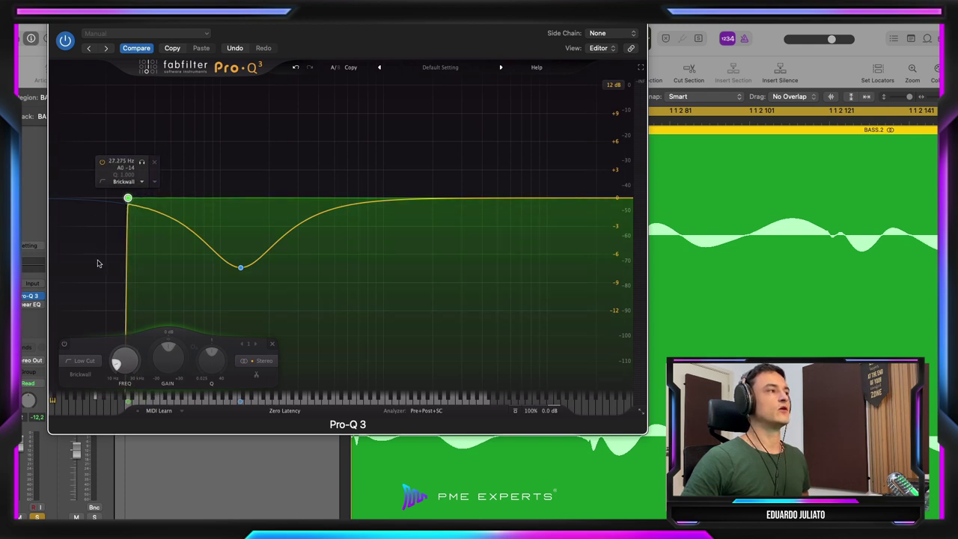
# Reduce the bell band's cut to about -5 dB, narrow its Q, and close the equalizer window
pyautogui.moveTo(241, 268); pyautogui.dragTo(241, 247)
pyautogui.scroll(5, 260, 237)
pyautogui.scroll(-3, 260, 236)
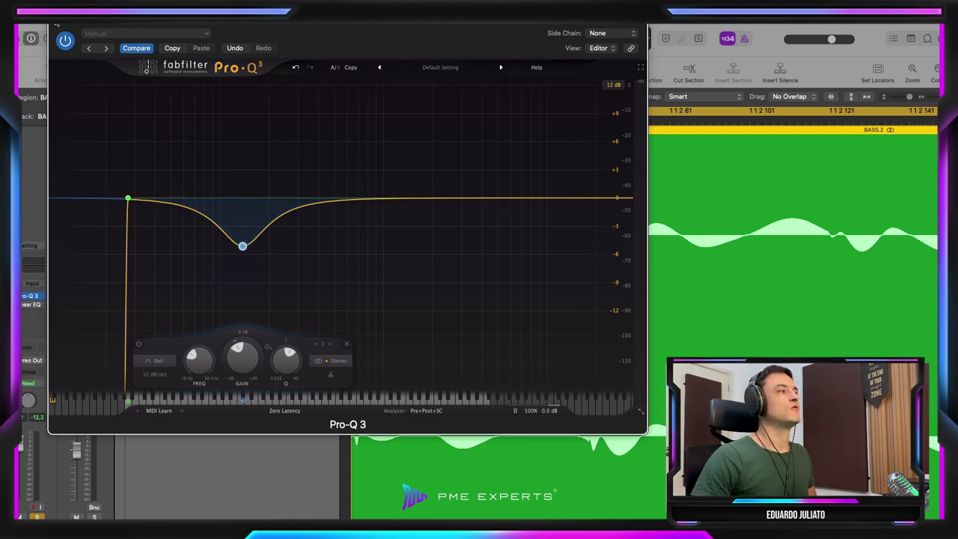
pyautogui.click(58, 28)
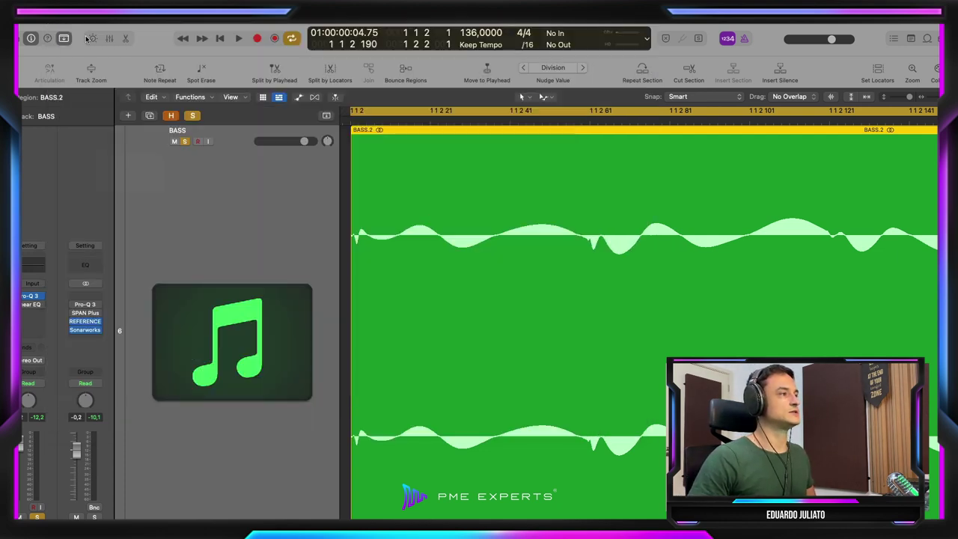
# Fit the BASS.2 region in view and bounce it in place with the equalizer processing
pyautogui.press('z')
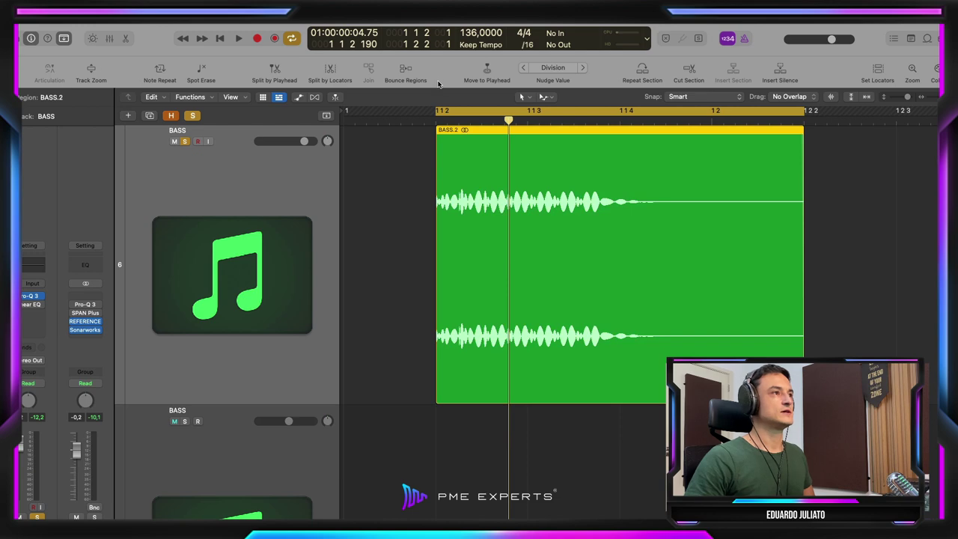
pyautogui.rightClick(448, 131)
pyautogui.click(463, 133)
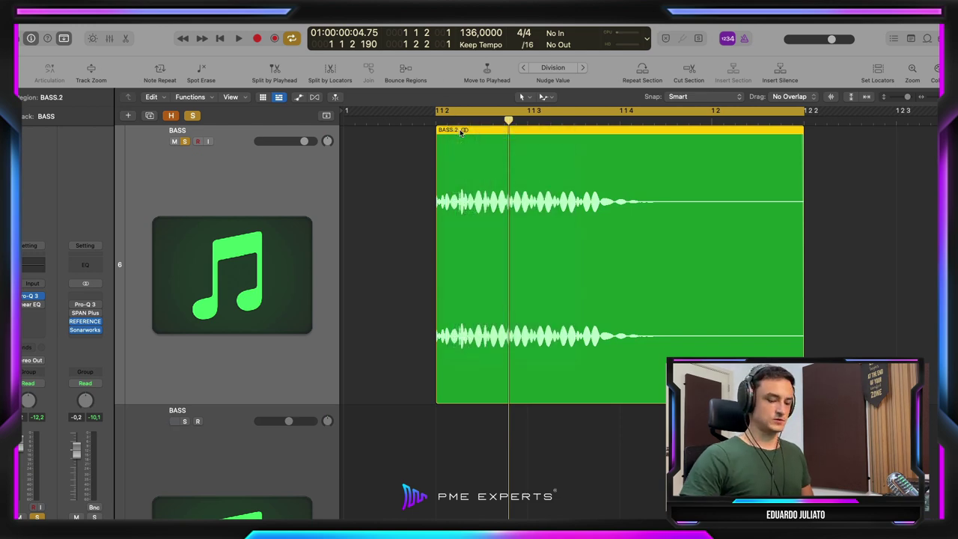
pyautogui.press('Return')
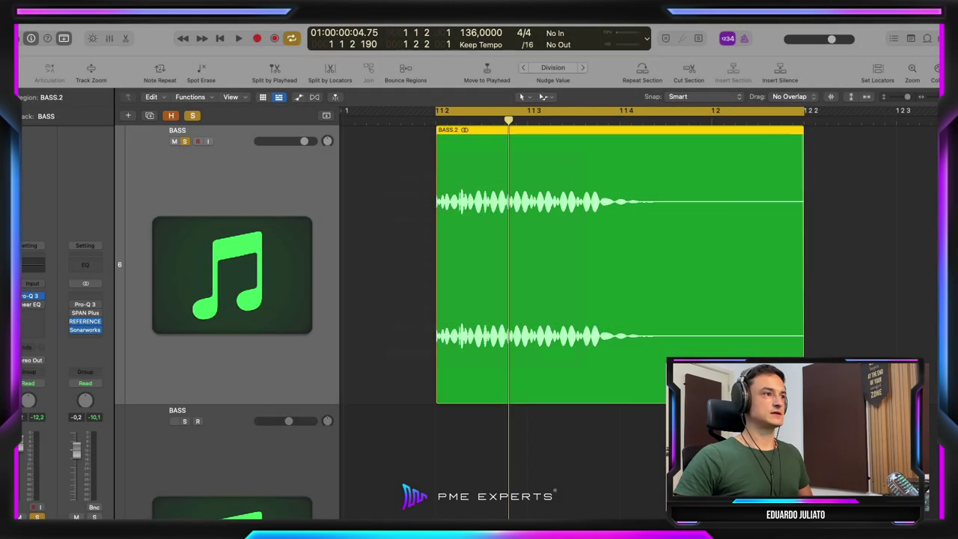
# Compare the start of the BASS_bip waveform with the original bass region above it
pyautogui.press('super+Right')
pyautogui.scroll(5, 489, 258)
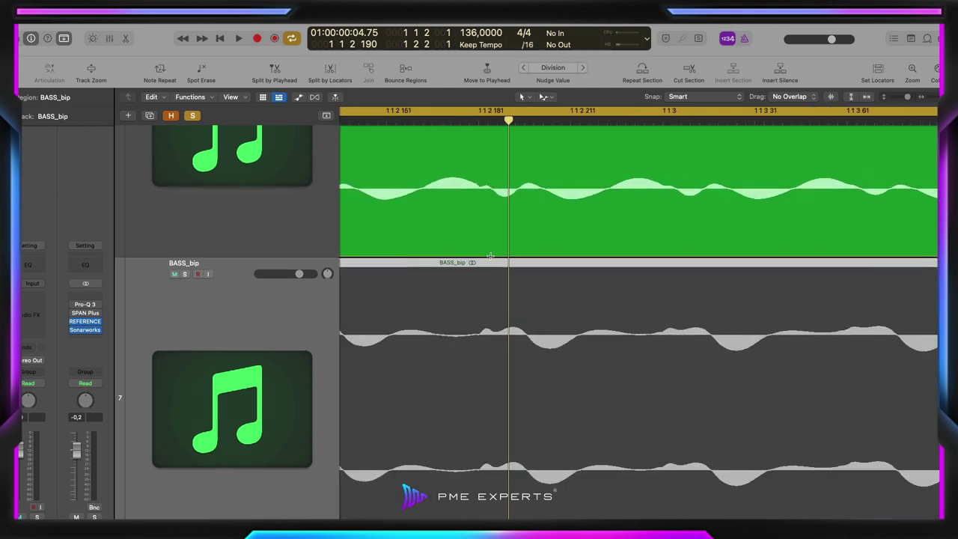
pyautogui.hscroll(-8, 490, 257)
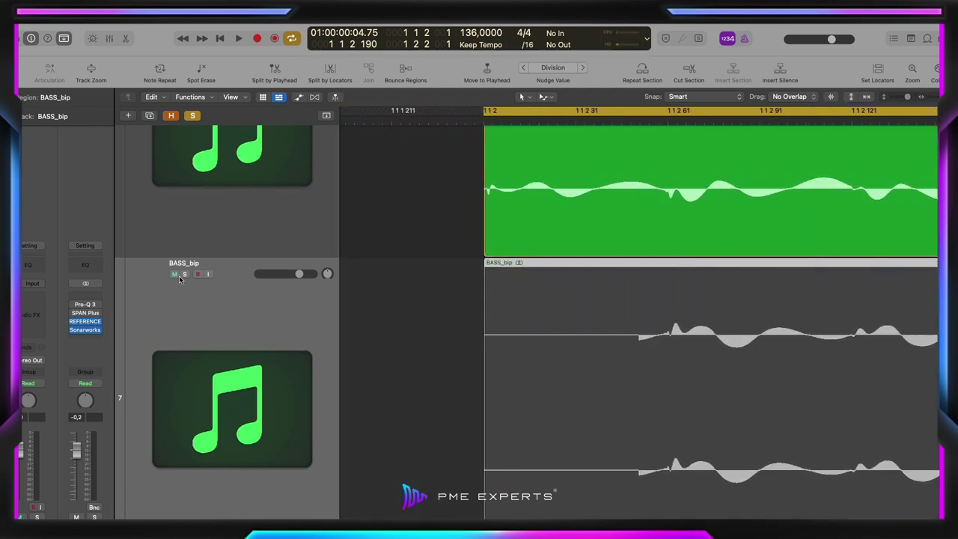
# Check the phase mode set in Pro-Q 3 on the original BASS track, and close the equalizer window
pyautogui.click(179, 178)
pyautogui.scroll(3, 187, 190)
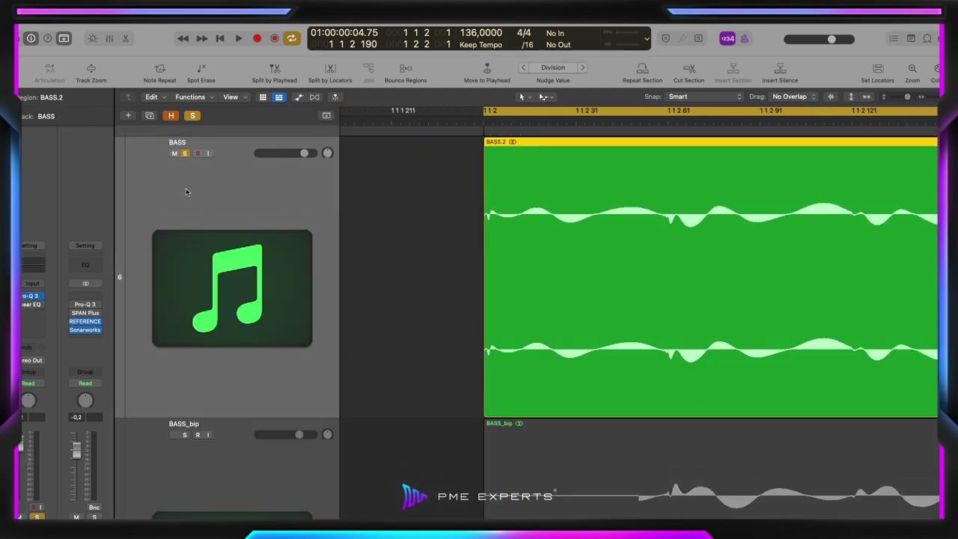
pyautogui.click(29, 296)
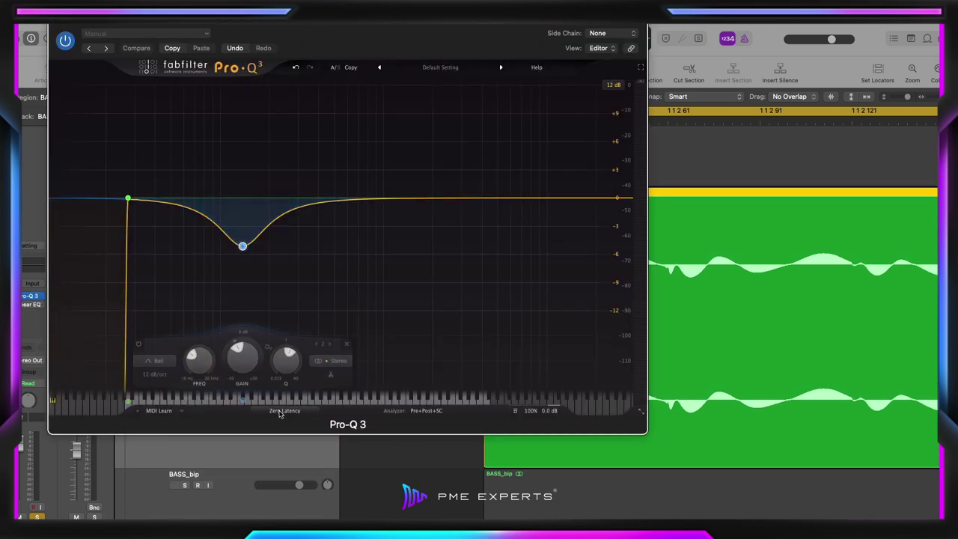
pyautogui.click(54, 23)
# Examine the opening of the bounced BASS_bip waveform against the original BASS.2 region at close range
pyautogui.press('super+Right')
pyautogui.press('super+Right')
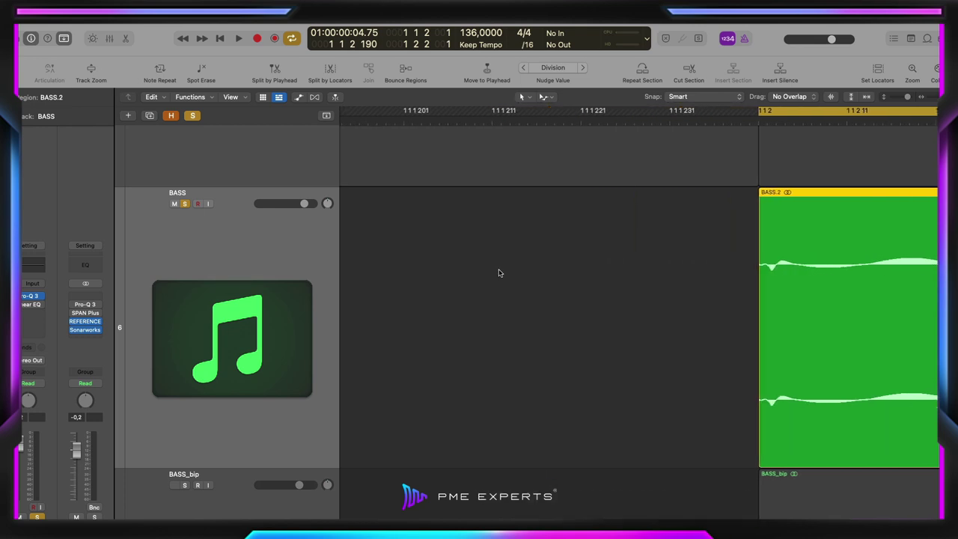
pyautogui.hscroll(4, 501, 271)
pyautogui.scroll(-5, 487, 293)
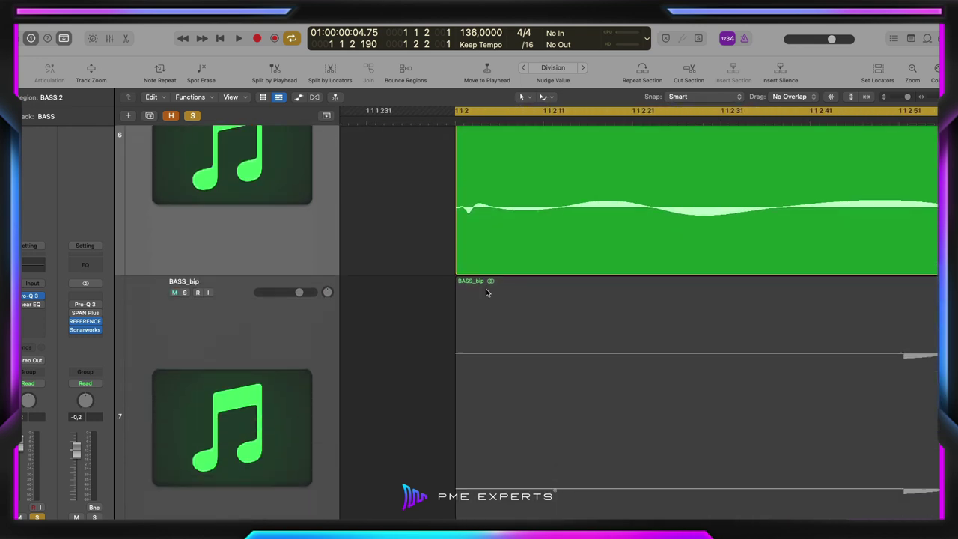
pyautogui.press('super+Left')
pyautogui.press('super+Left')
pyautogui.hscroll(3, 487, 293)
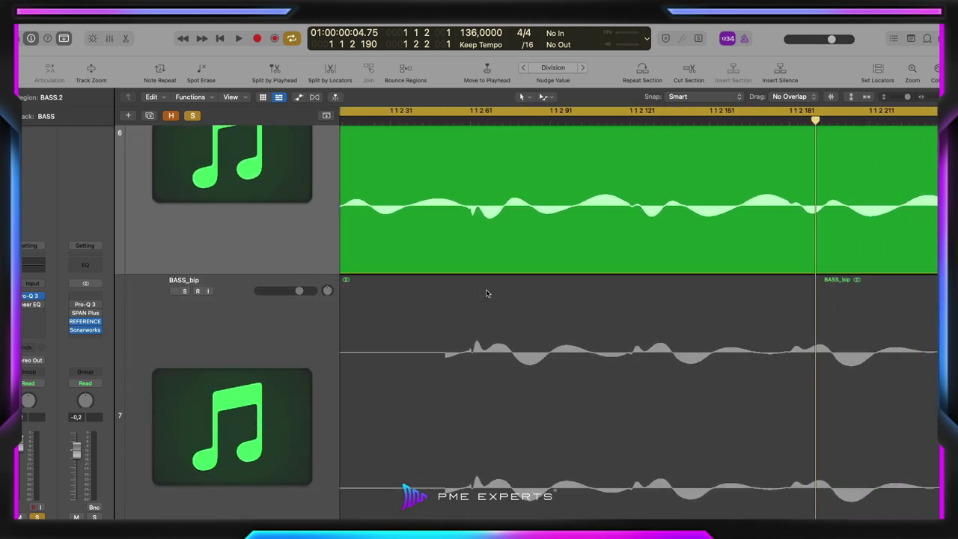
pyautogui.hscroll(1, 486, 293)
pyautogui.hscroll(-3, 408, 368)
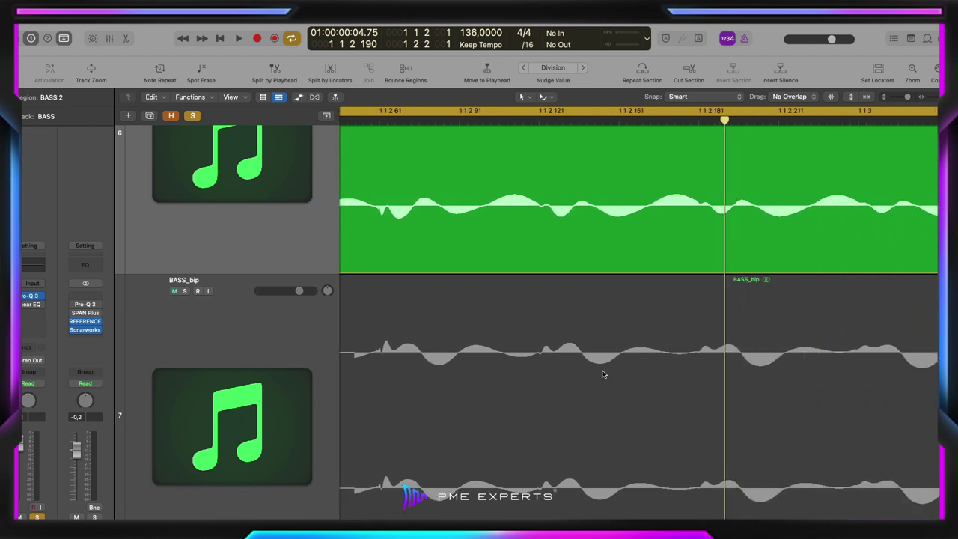
# Compare the overall shape of the bounced waveform with the original bass, and return to the detail at its start
pyautogui.press('super+Left')
pyautogui.press('super+Left')
pyautogui.press('super+Left')
pyautogui.hscroll(3, 603, 374)
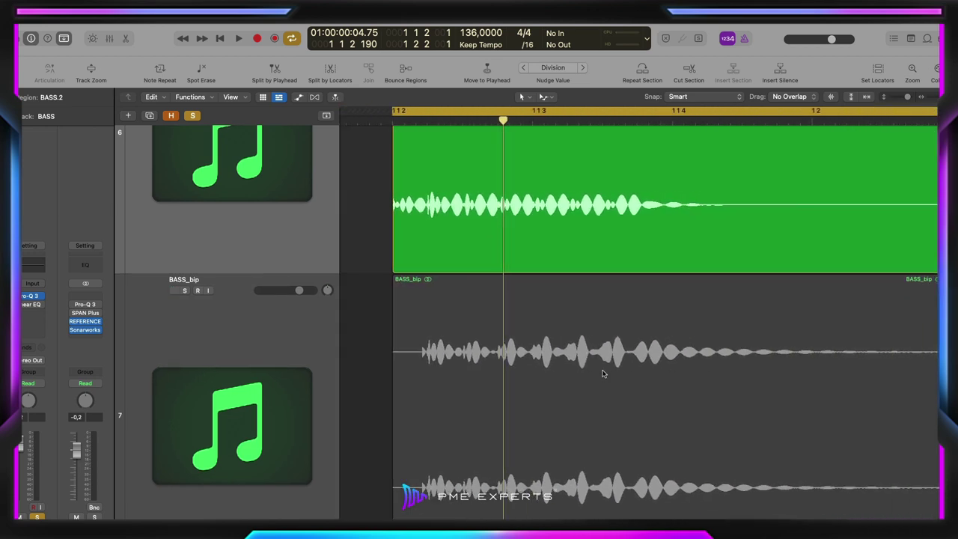
pyautogui.hscroll(-3, 603, 374)
pyautogui.press('super+Right')
pyautogui.press('super+Right')
pyautogui.press('super+Right')
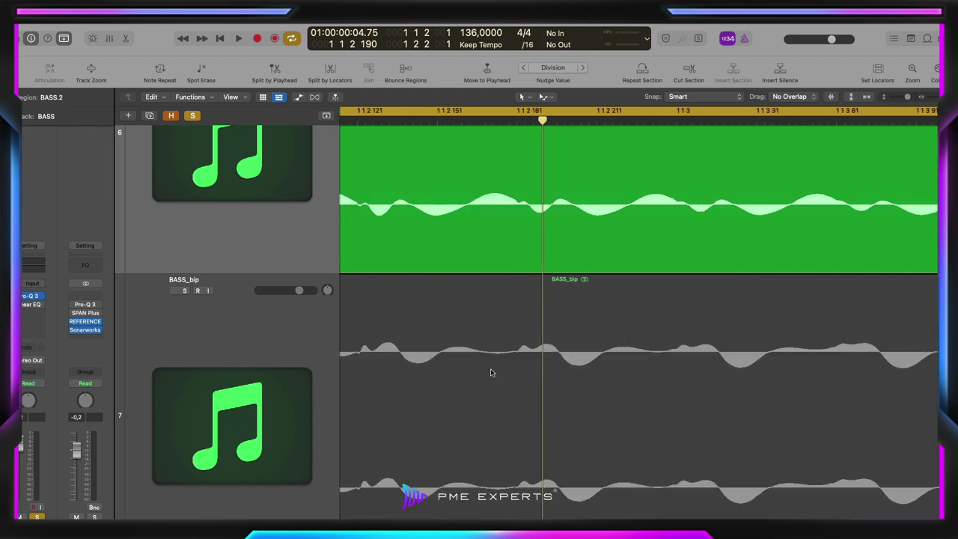
pyautogui.hscroll(-2, 471, 357)
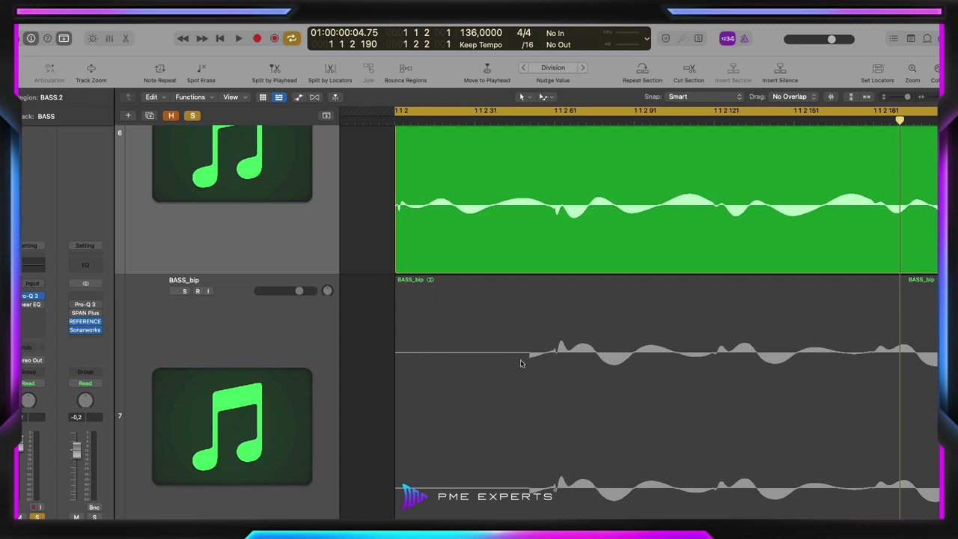
# Undo the last bounce in place and the Linear EQ insert on the BASS track
pyautogui.press('super+z')
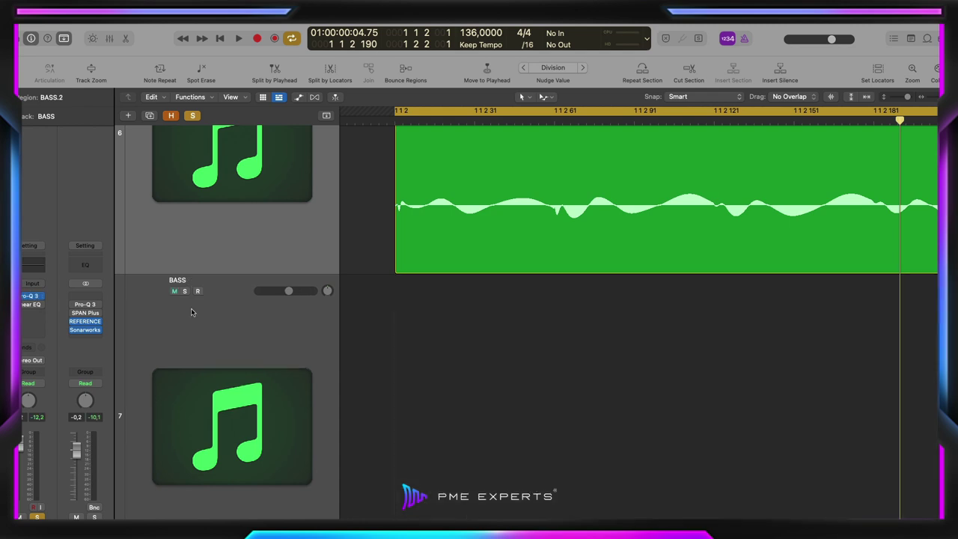
pyautogui.press('super+z')
pyautogui.scroll(4, 190, 259)
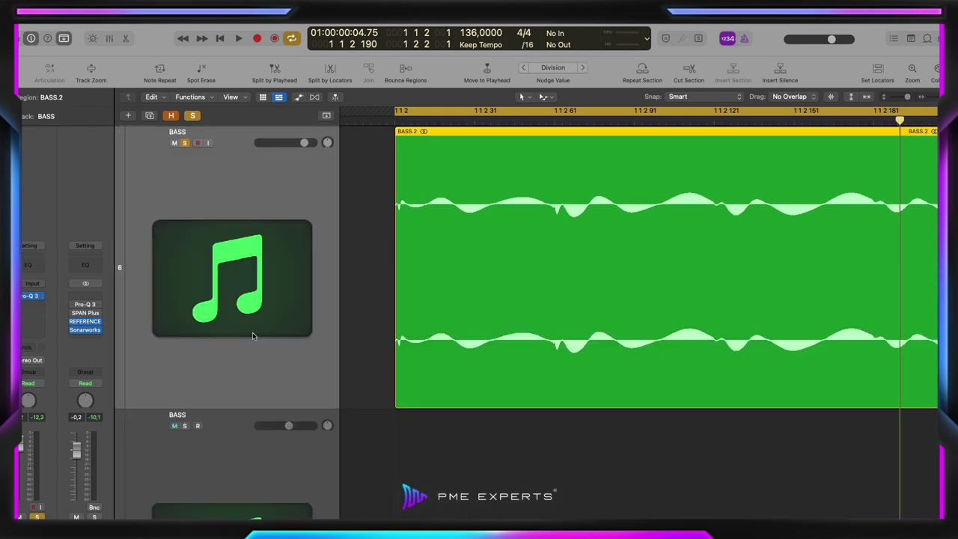
# Add a 12 dB/oct low cut at about 81.6 Hz in the BASS track's Pro-Q 3, and close the equalizer
pyautogui.click(30, 296)
pyautogui.moveTo(73, 198); pyautogui.dragTo(206, 203)
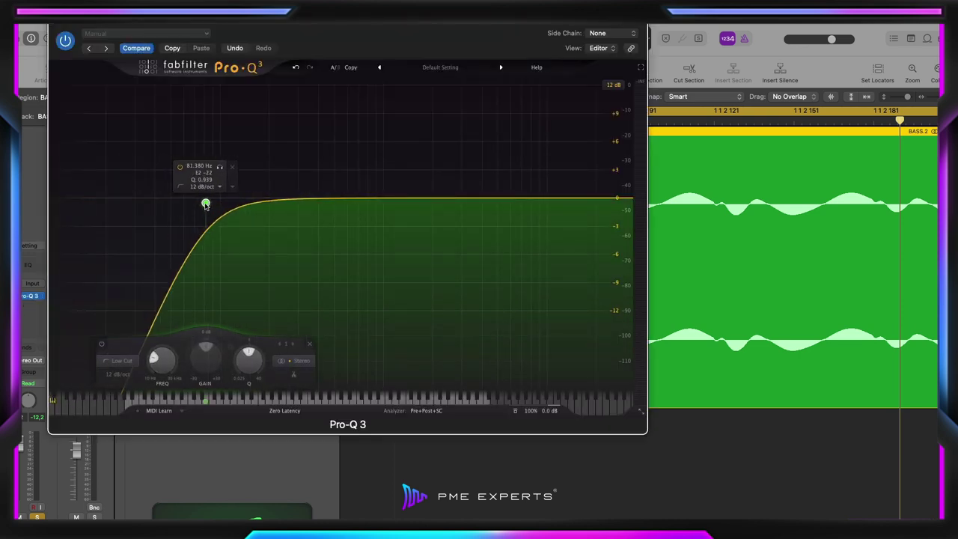
pyautogui.click(57, 22)
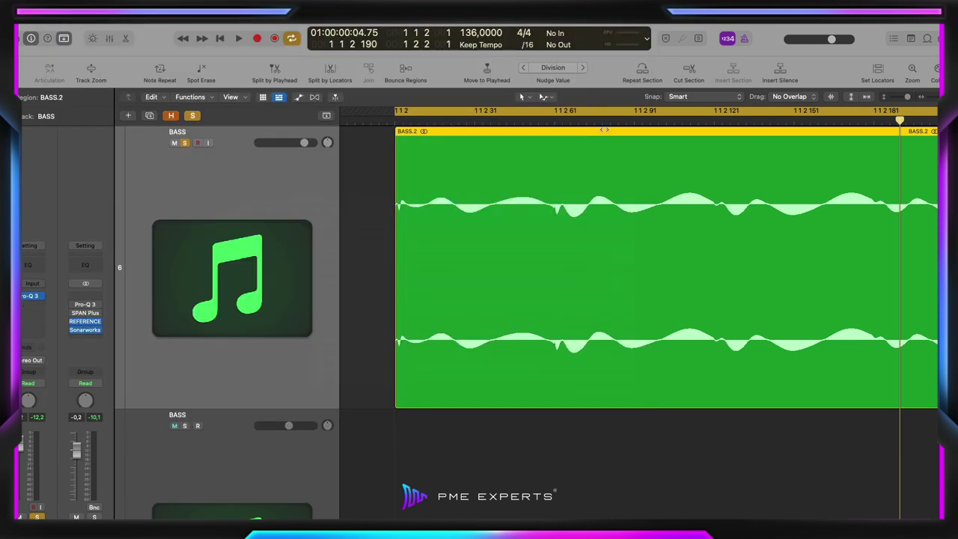
# Bounce the BASS.2 region in place to a new track with the low cut applied
pyautogui.rightClick(436, 132)
pyautogui.click(449, 134)
pyautogui.press('Return')
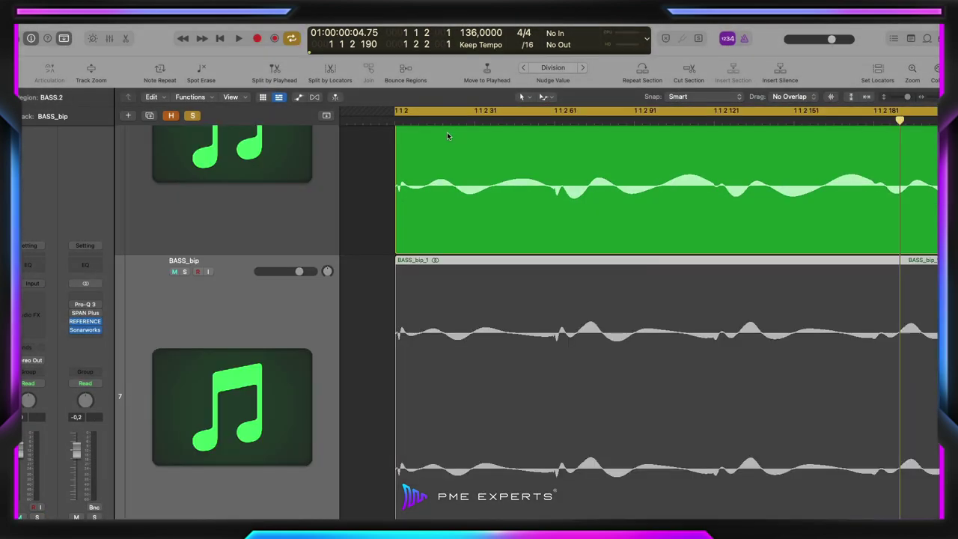
# Examine the start of the BASS_bip_1 waveform closely against the original bass waveform
pyautogui.hscroll(-5, 409, 231)
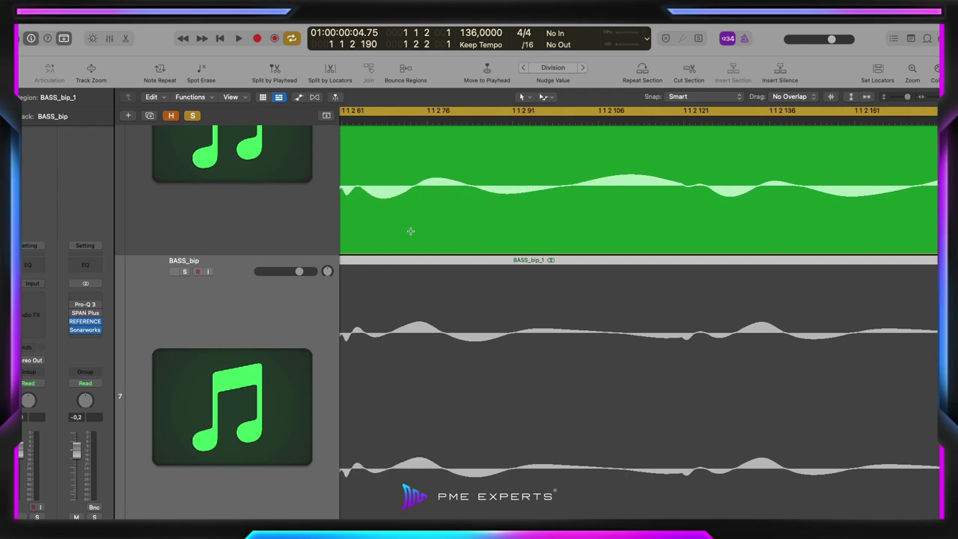
pyautogui.hscroll(-3, 410, 231)
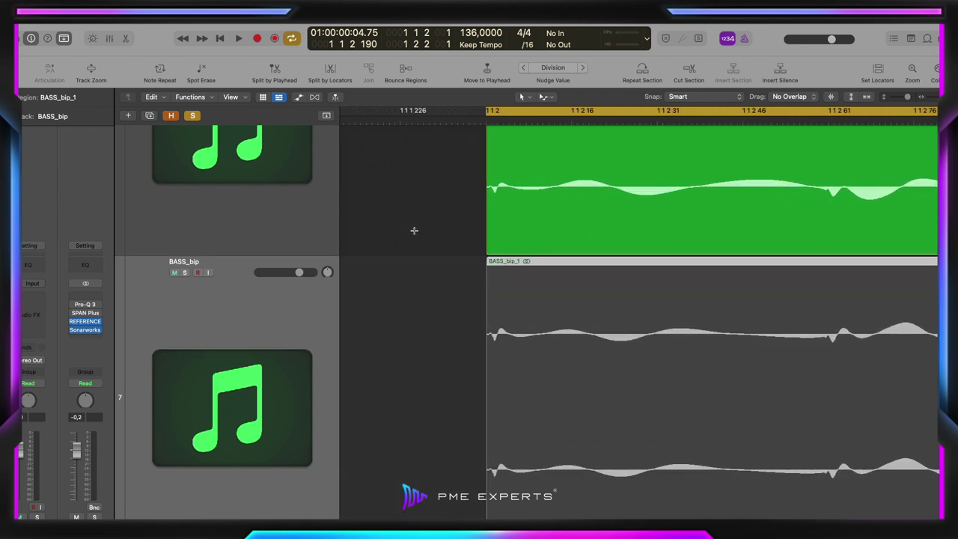
pyautogui.press('super+Right')
pyautogui.hscroll(5, 554, 262)
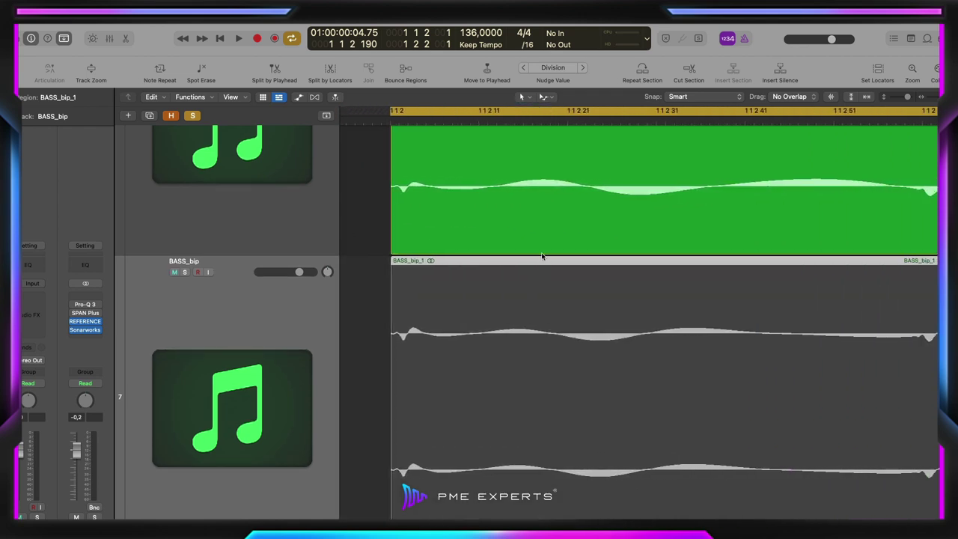
pyautogui.press('super+Down')
pyautogui.scroll(4, 531, 259)
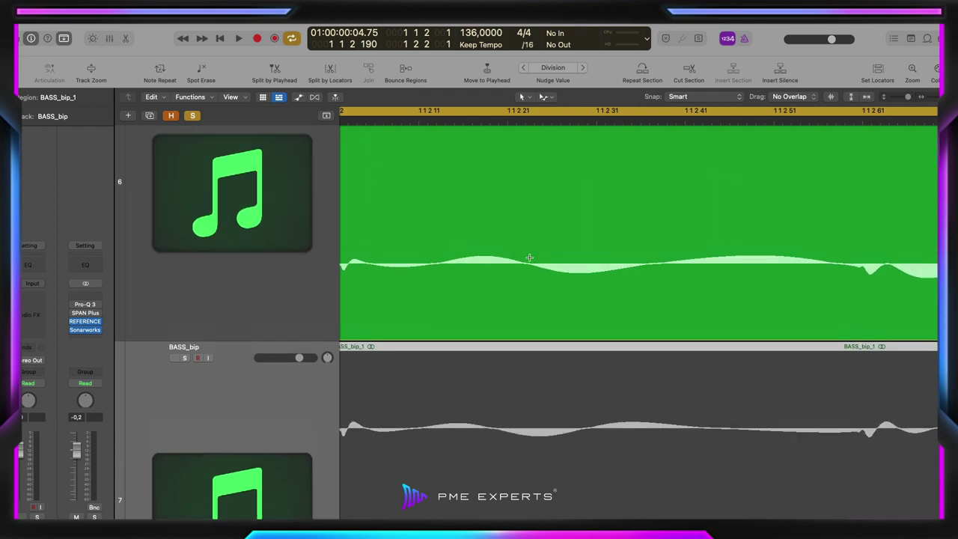
pyautogui.hscroll(-3, 530, 258)
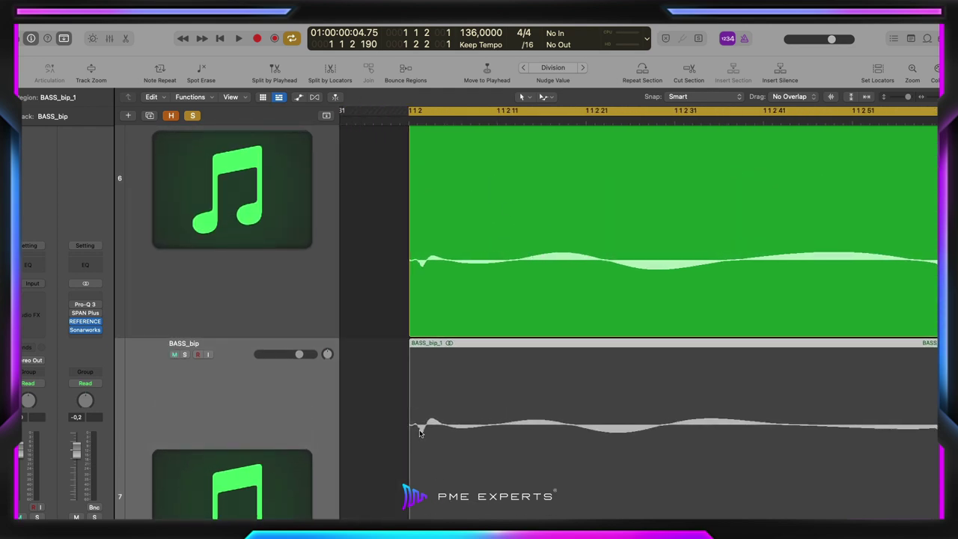
# Place the playhead at 1 1 2 21 and 1 1 2 74 to compare the peak alignment of both waveforms
pyautogui.hotkey('ctrl', 'm')
pyautogui.click(589, 118)
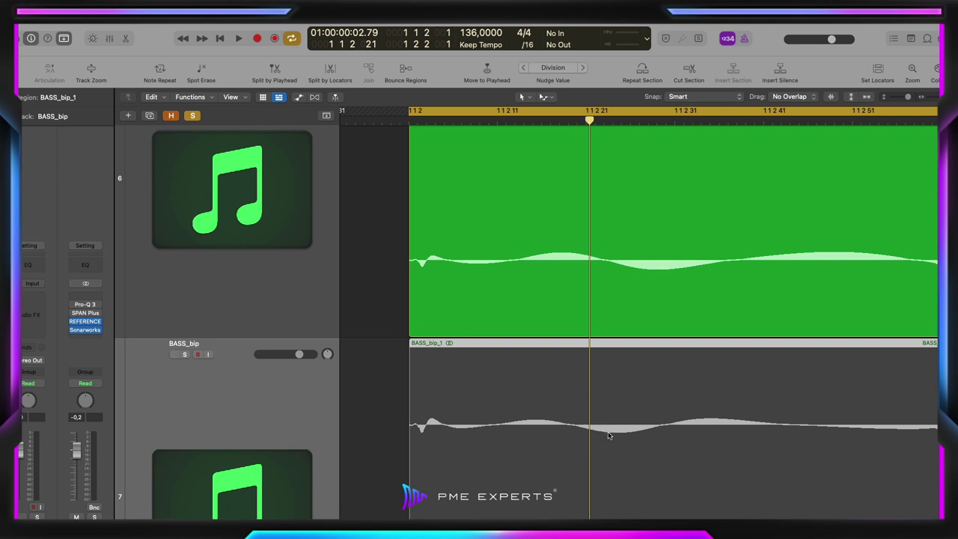
pyautogui.hscroll(5, 648, 269)
pyautogui.hscroll(4, 646, 270)
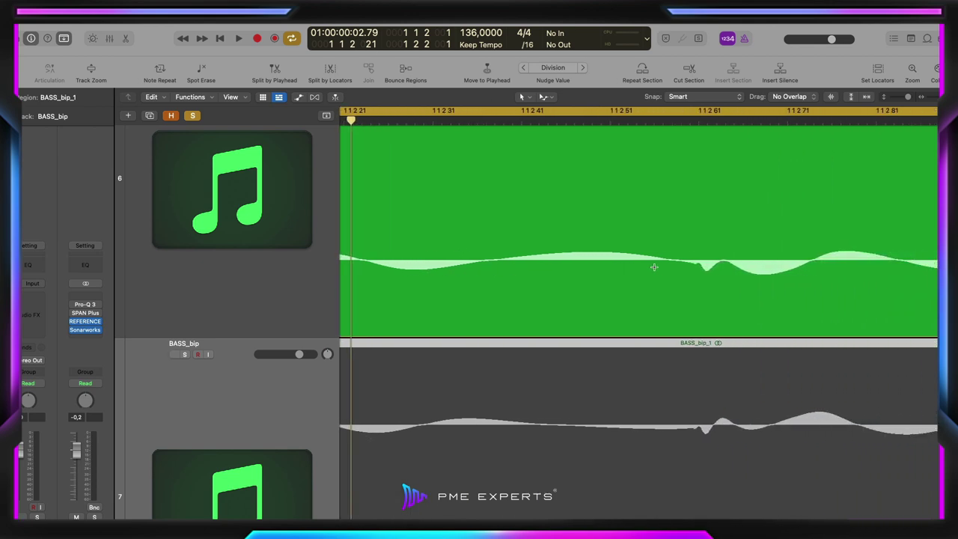
pyautogui.click(684, 117)
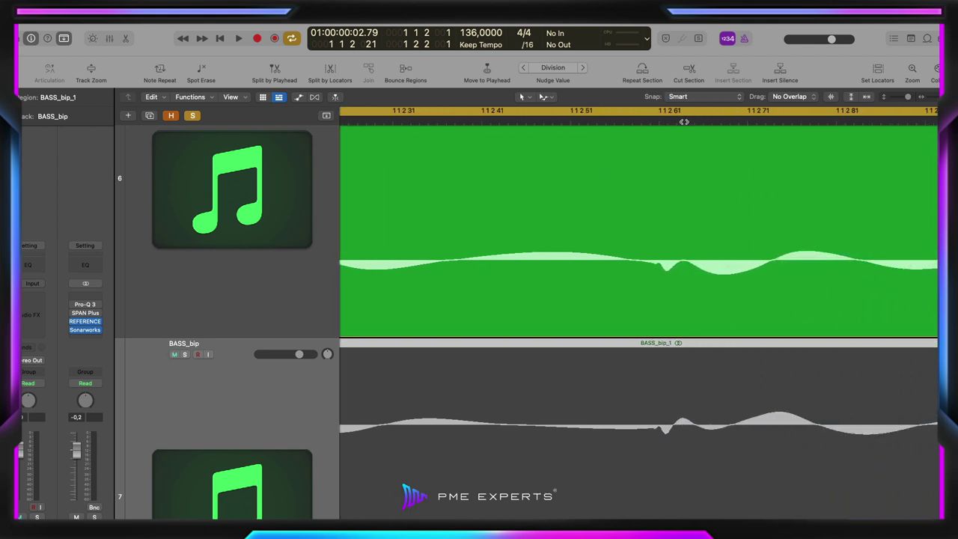
pyautogui.moveTo(684, 119); pyautogui.dragTo(773, 120)
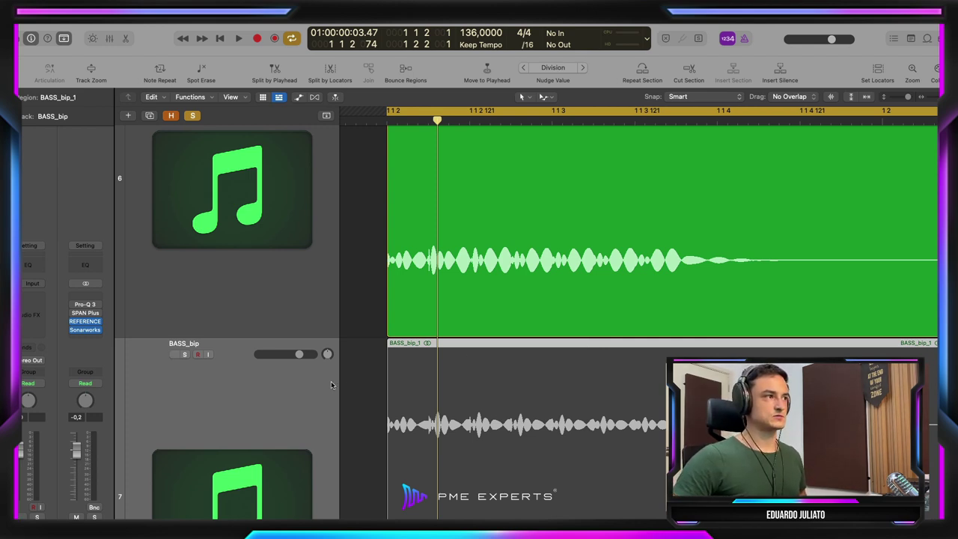
# Delete the BASS_bip_1 region and its track, and return to the original BASS track
pyautogui.scroll(-3, 331, 383)
pyautogui.press('Delete')
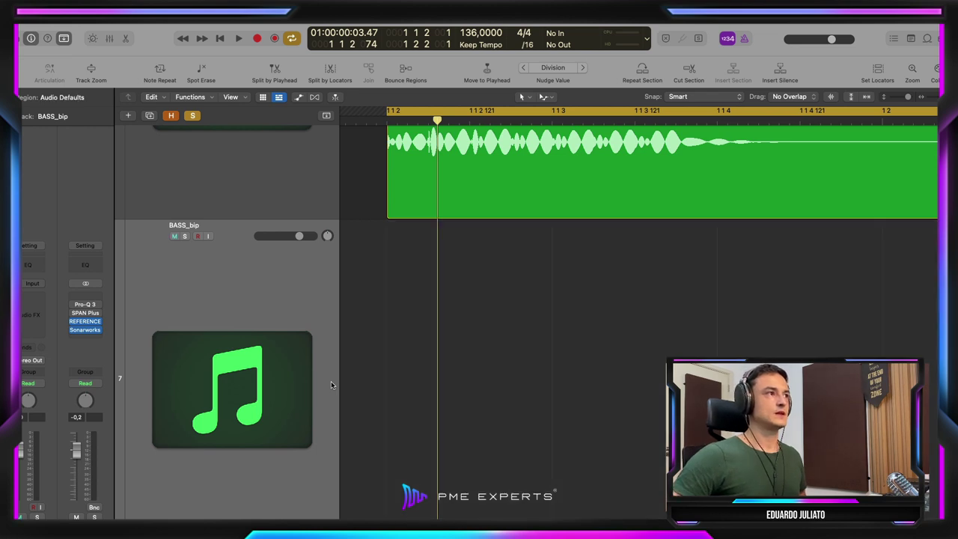
pyautogui.press('super+Delete')
pyautogui.scroll(5, 331, 385)
pyautogui.hscroll(1, 331, 382)
pyautogui.click(326, 376)
pyautogui.scroll(3, 350, 342)
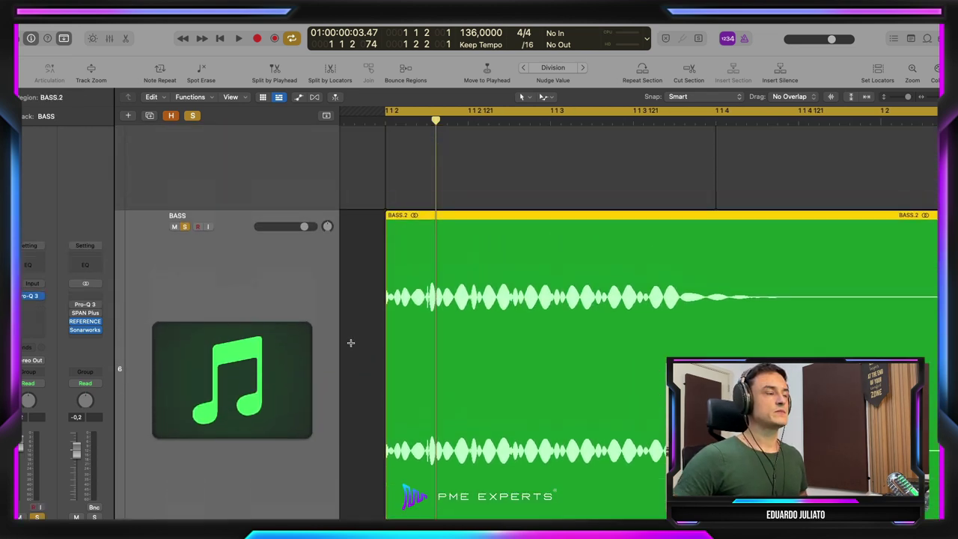
pyautogui.scroll(-1, 278, 279)
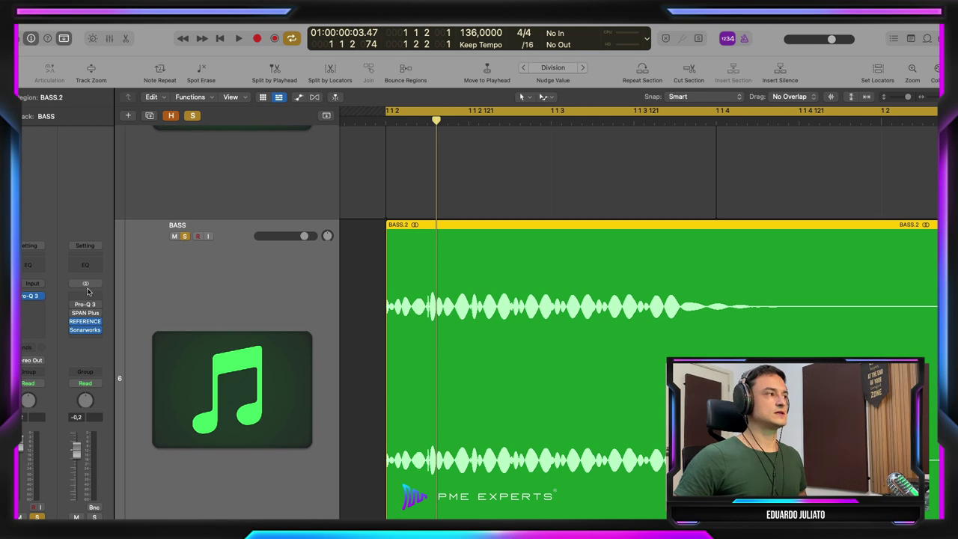
# Lower the Pro-Q 3 low cut to about 20.6 Hz with a 30 dB/oct slope, and close the equalizer
pyautogui.click(30, 297)
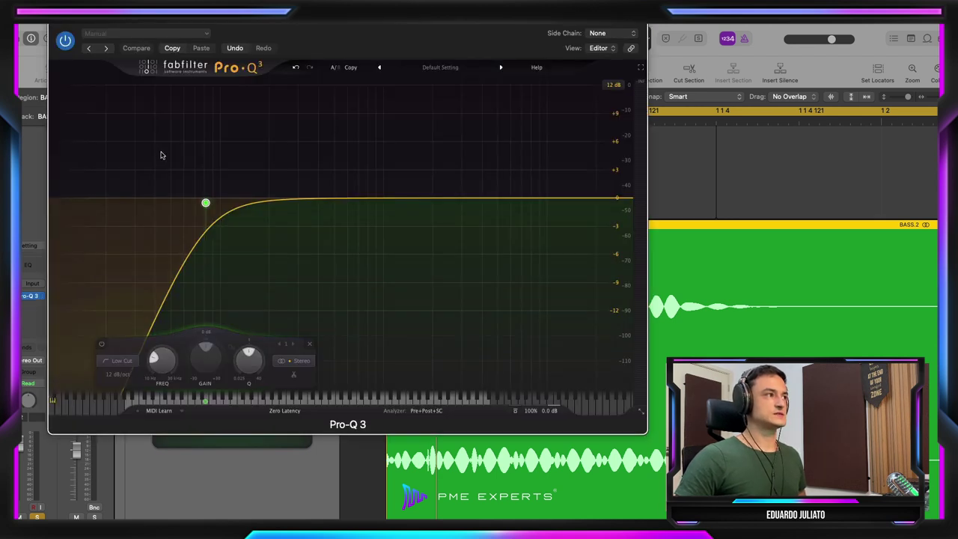
pyautogui.moveTo(205, 203); pyautogui.dragTo(109, 201)
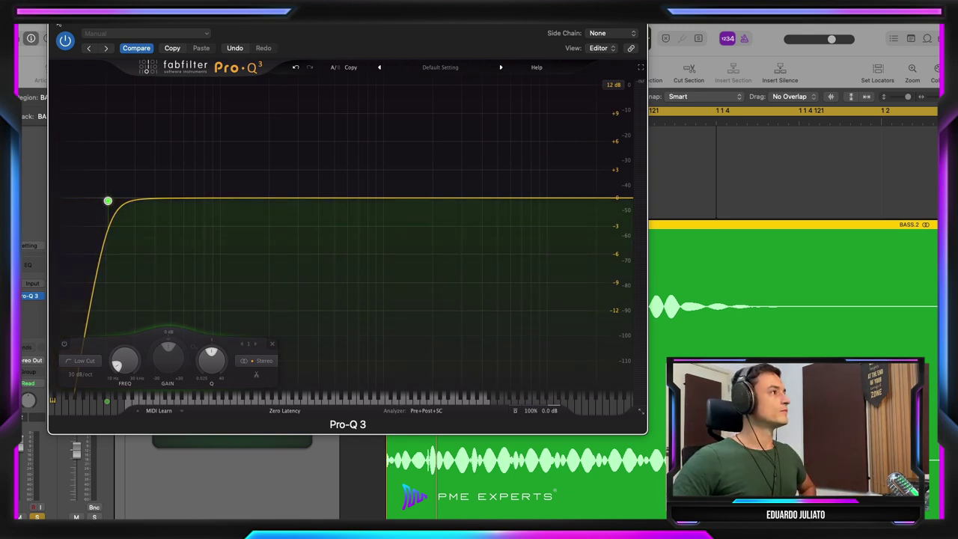
pyautogui.click(56, 26)
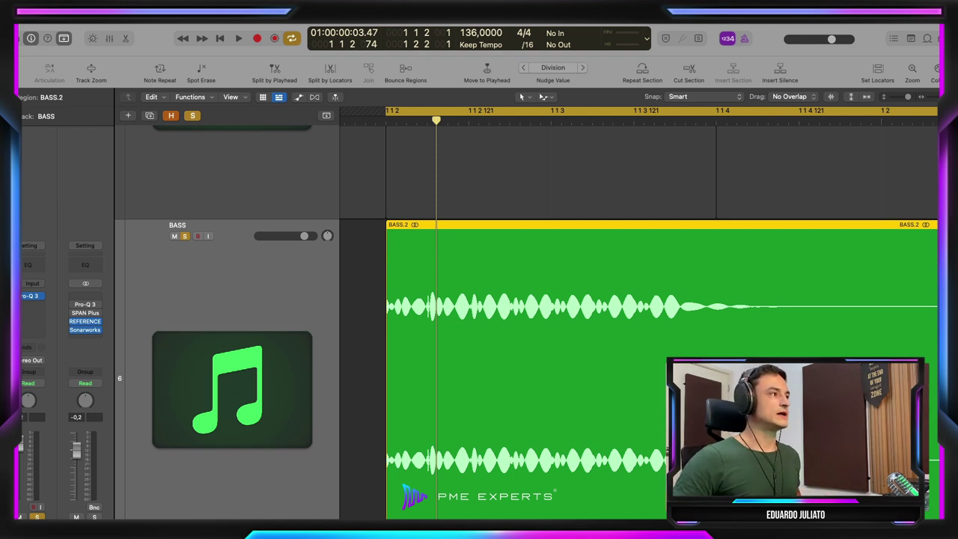
# Switch Pro-Q 3 to Linear Phase, set the low cut to about 61.2 Hz at 48 dB/oct, and close it
pyautogui.click(31, 297)
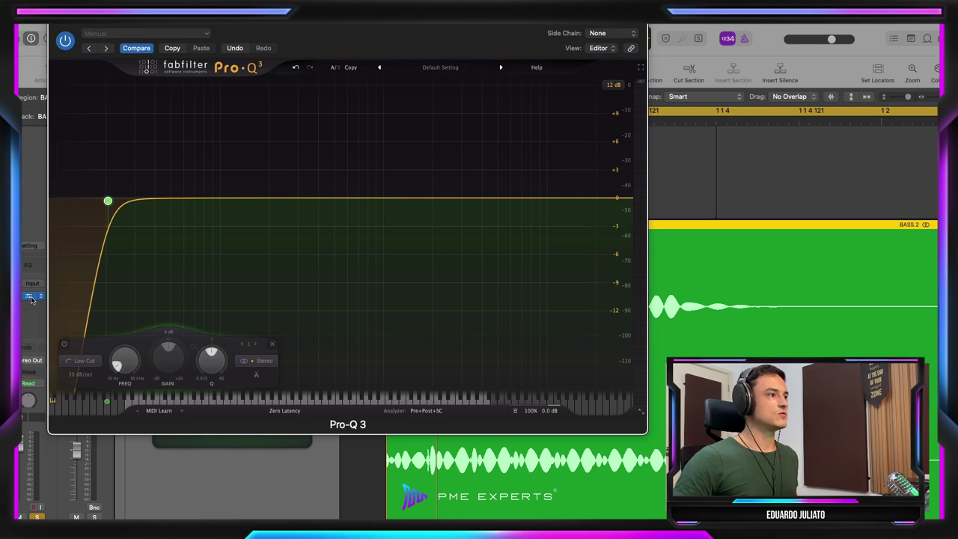
pyautogui.click(285, 411)
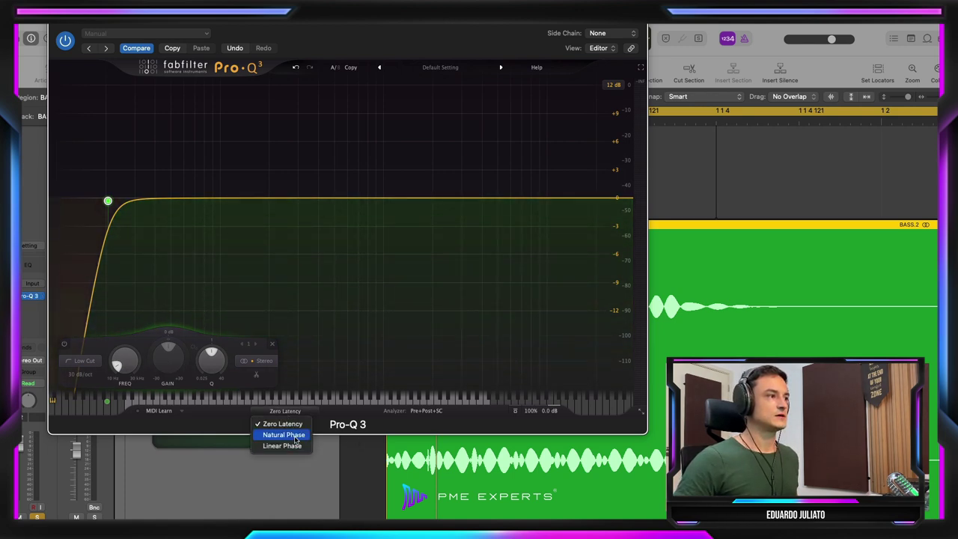
pyautogui.click(283, 446)
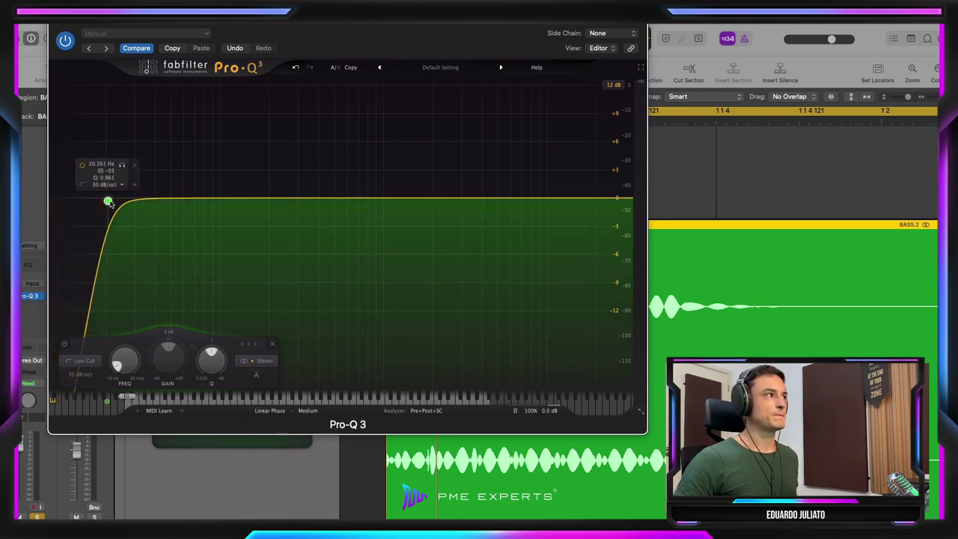
pyautogui.moveTo(109, 201); pyautogui.dragTo(187, 207)
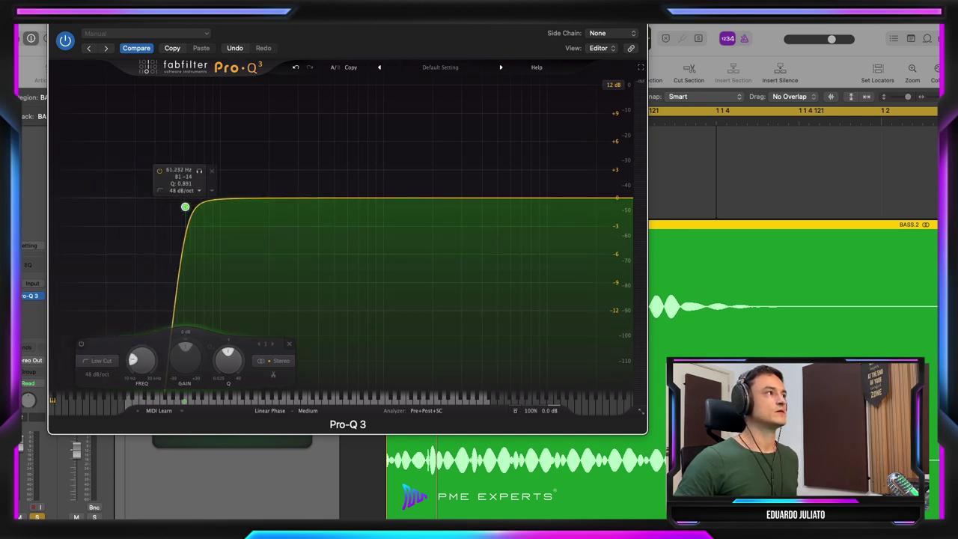
pyautogui.press('super+w')
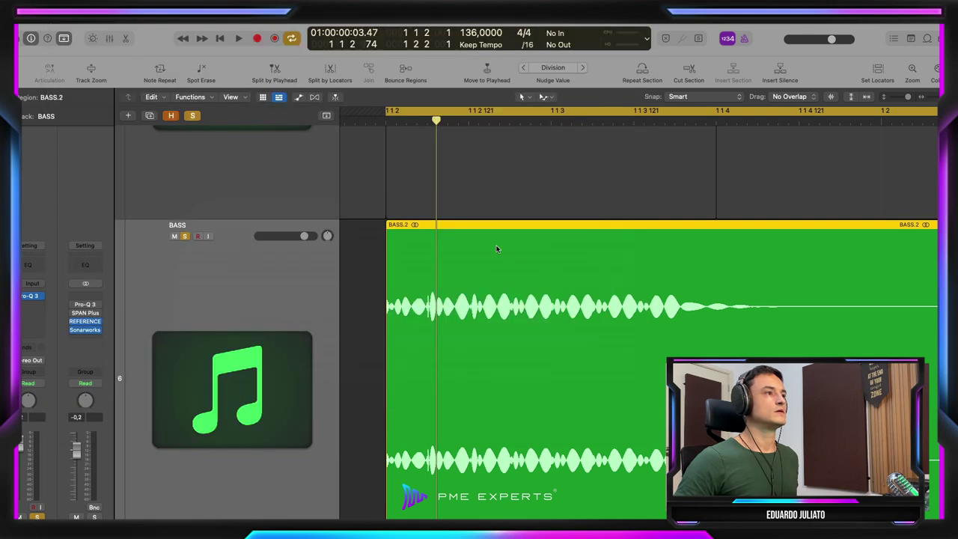
# Bounce the BASS.2 region in place to a new track as BASS_bip, leaving the source and including the audio tail in the file
pyautogui.rightClick(447, 220)
pyautogui.click(497, 229)
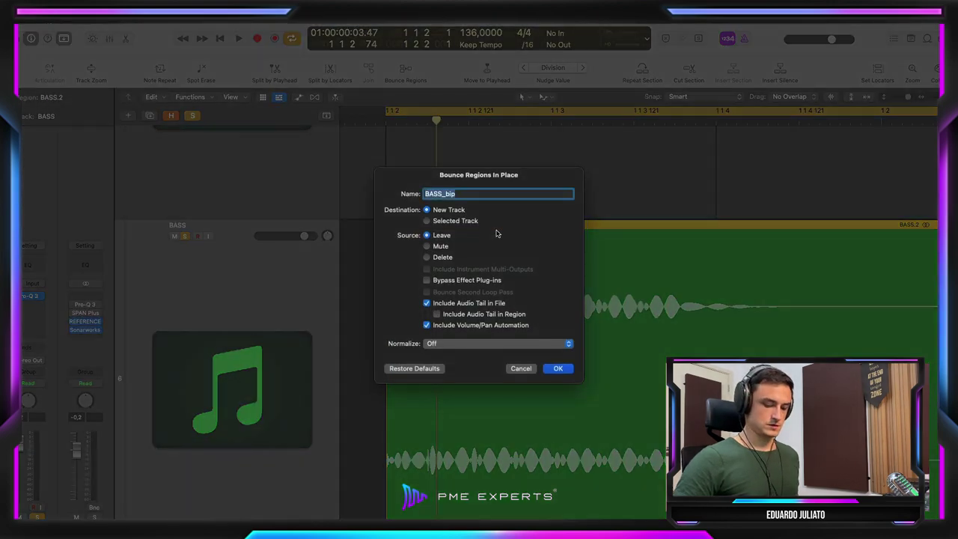
pyautogui.press('Return')
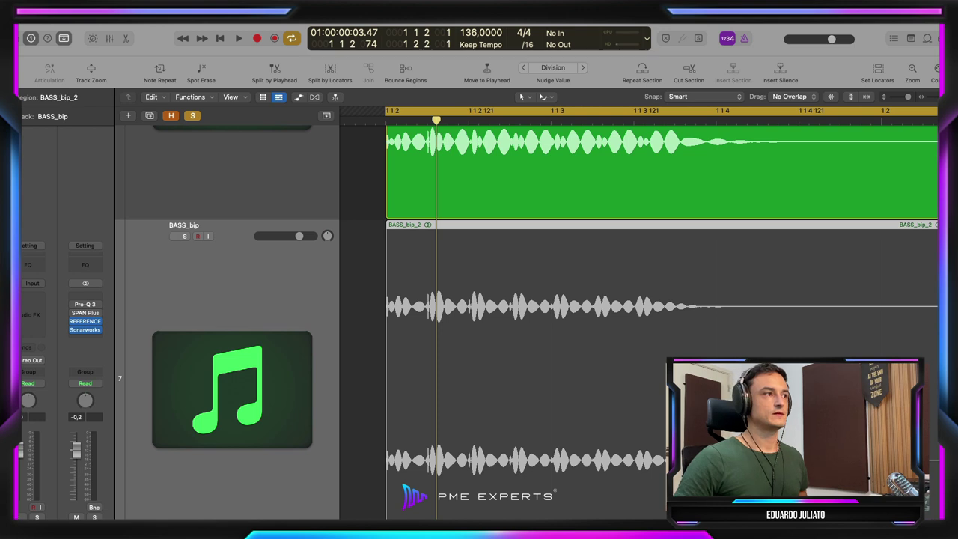
# Examine the start and tail of the BASS_bip_2 waveform against the original BASS region above it
pyautogui.scroll(10, 437, 307)
pyautogui.hscroll(-1, 438, 307)
pyautogui.hscroll(-15, 503, 234)
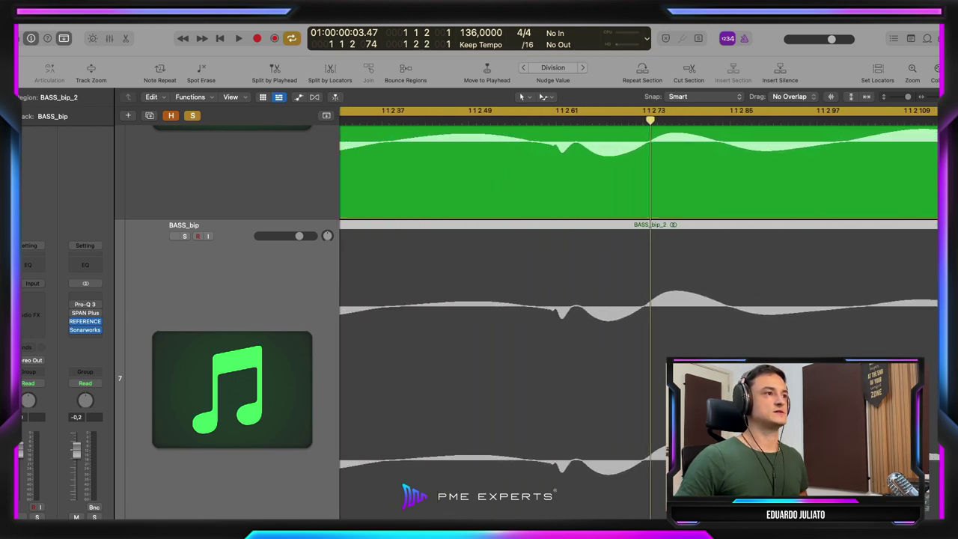
pyautogui.scroll(10, 502, 234)
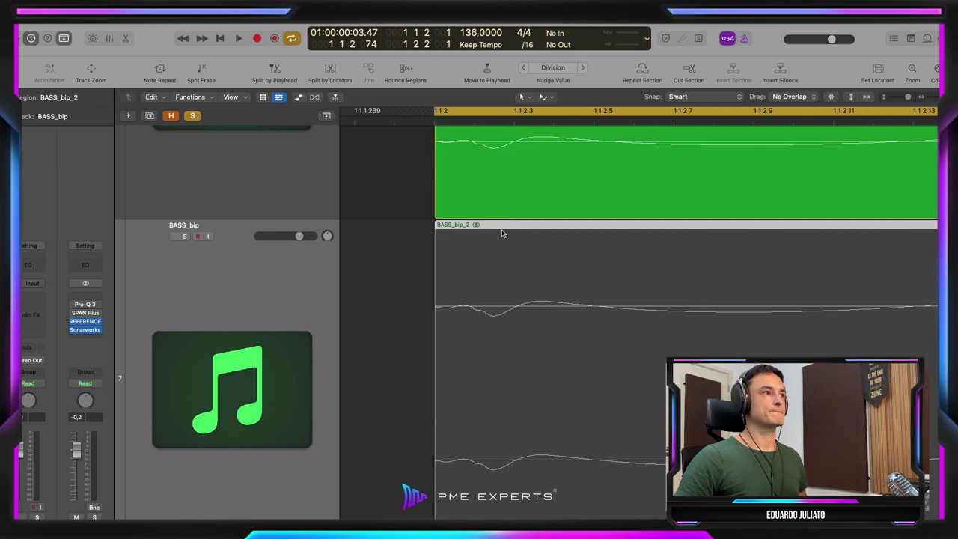
pyautogui.hscroll(2, 503, 234)
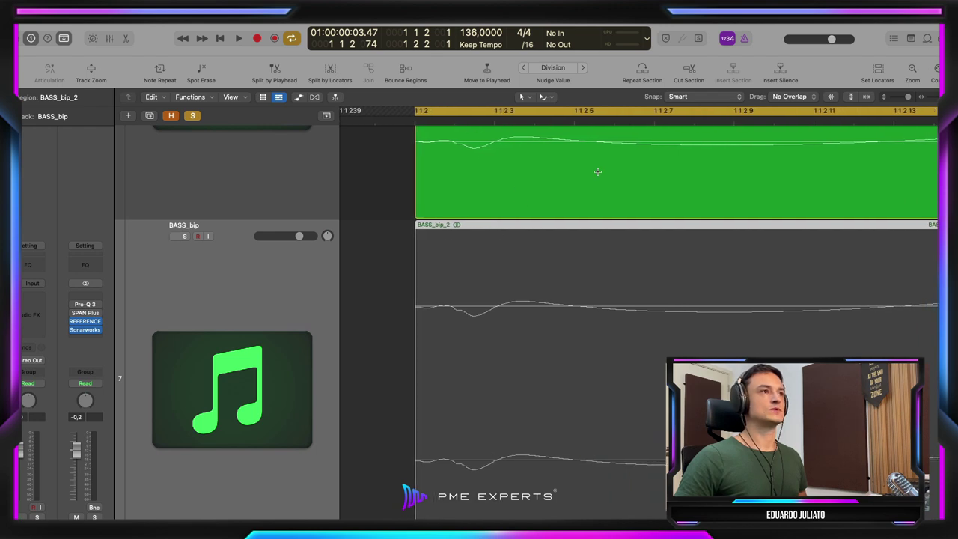
pyautogui.hscroll(10, 597, 171)
pyautogui.scroll(3, 596, 173)
pyautogui.scroll(-8, 595, 173)
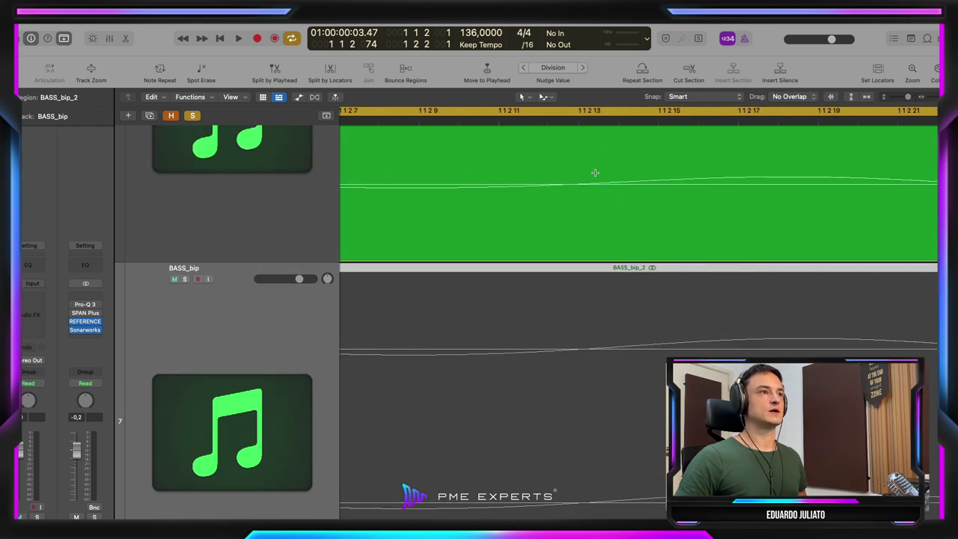
pyautogui.scroll(10, 594, 173)
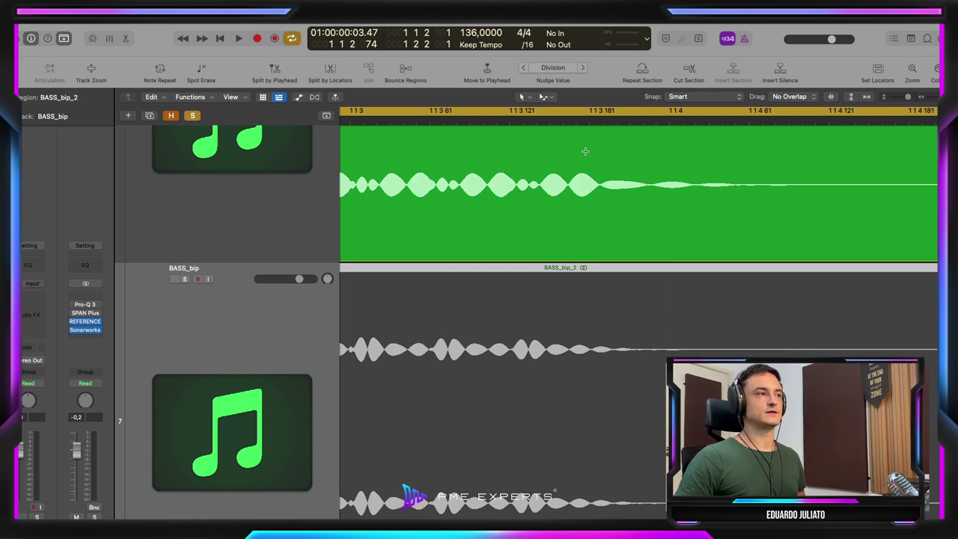
# Place the playhead at 1 1 3 78 to compare the peak alignment of the original and bounced waveforms
pyautogui.scroll(5, 562, 283)
pyautogui.scroll(-2, 563, 283)
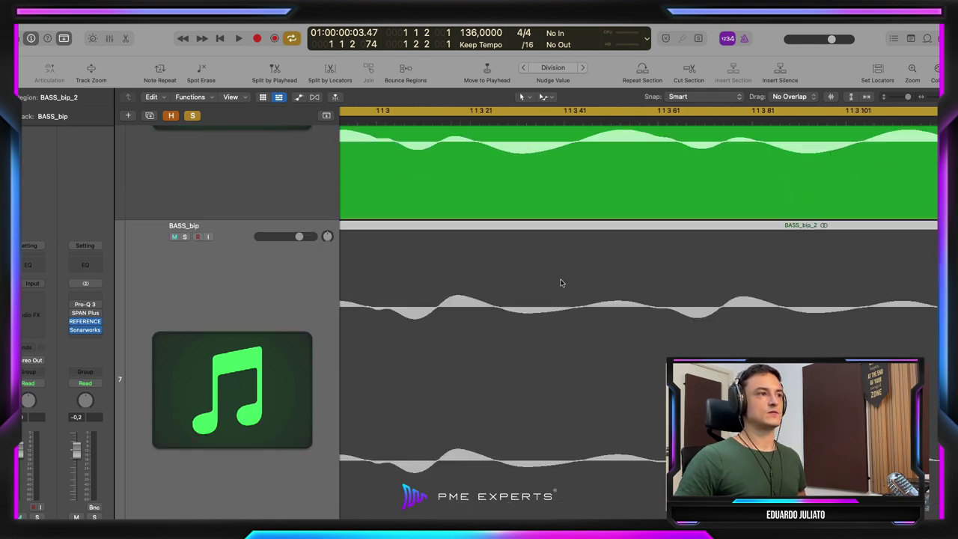
pyautogui.click(622, 120)
pyautogui.moveTo(623, 121); pyautogui.dragTo(739, 124)
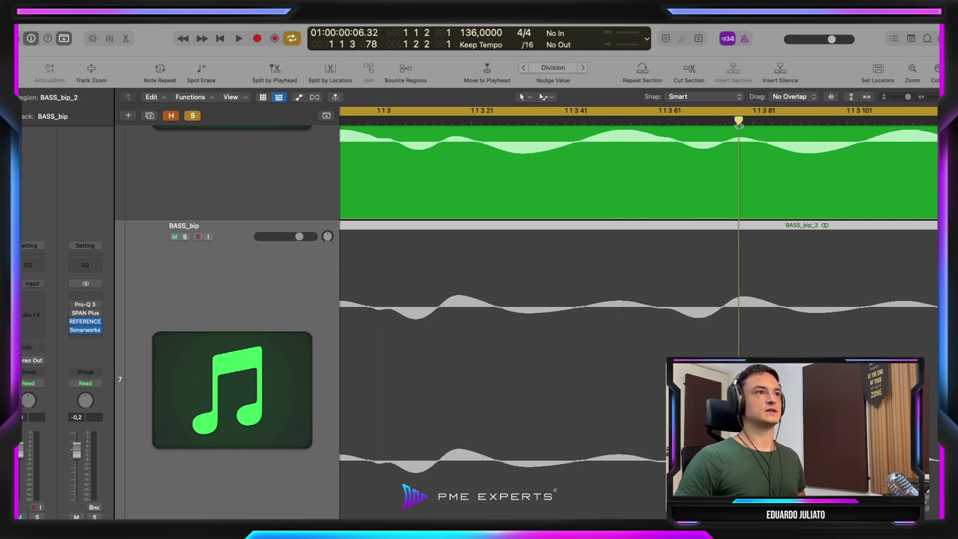
pyautogui.scroll(-5, 644, 272)
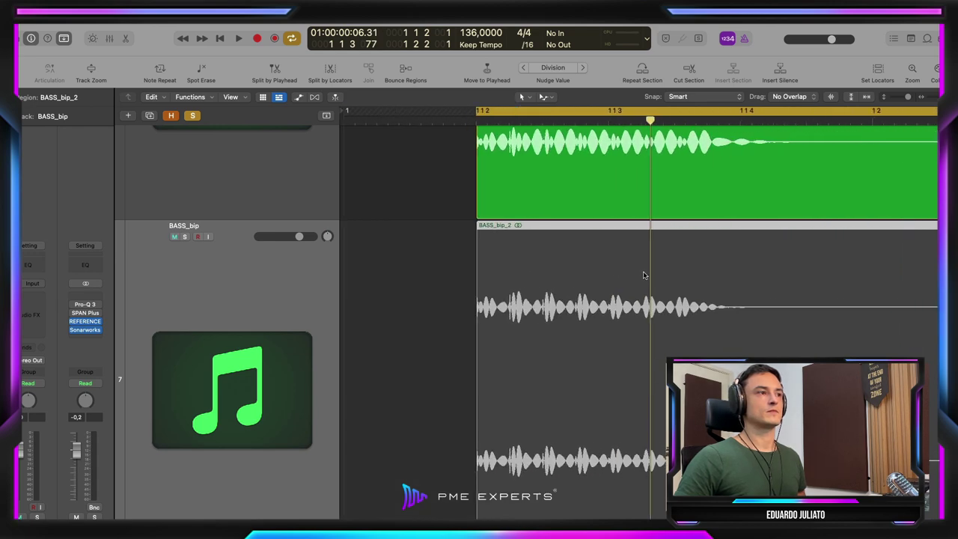
# Reduce the track height and examine the opening cycles of both bass regions around 1 1 2 for added pre-ringing
pyautogui.press('super+Up')
pyautogui.press('super+Up')
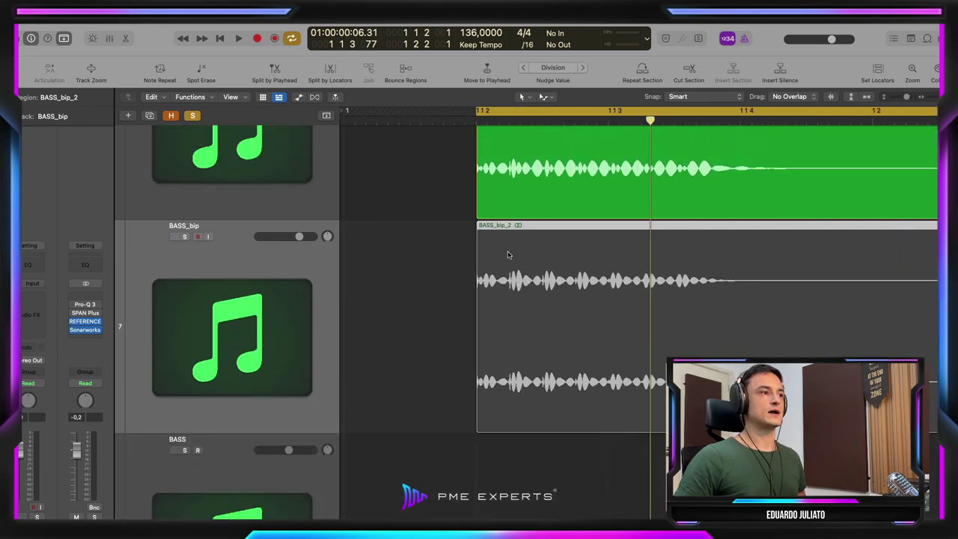
pyautogui.scroll(8, 502, 338)
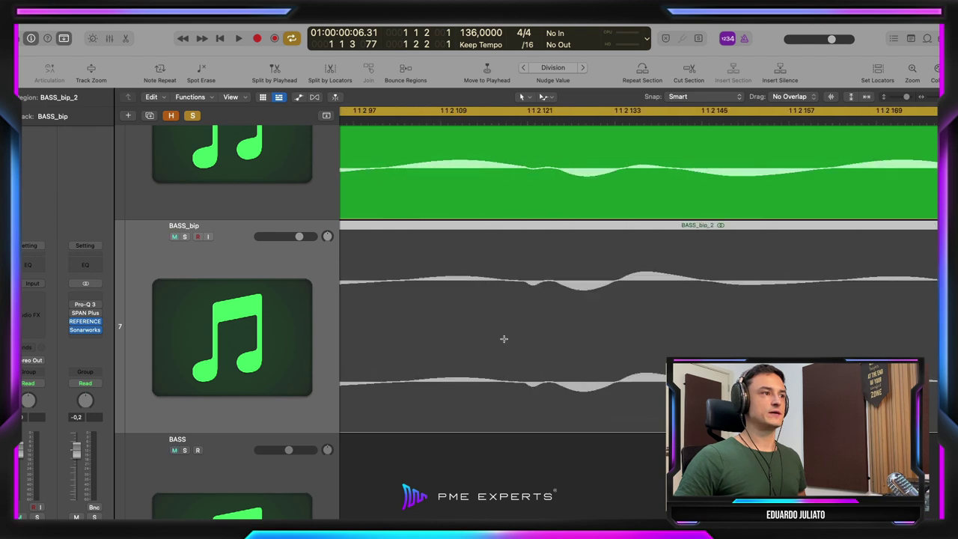
pyautogui.hscroll(-10, 504, 339)
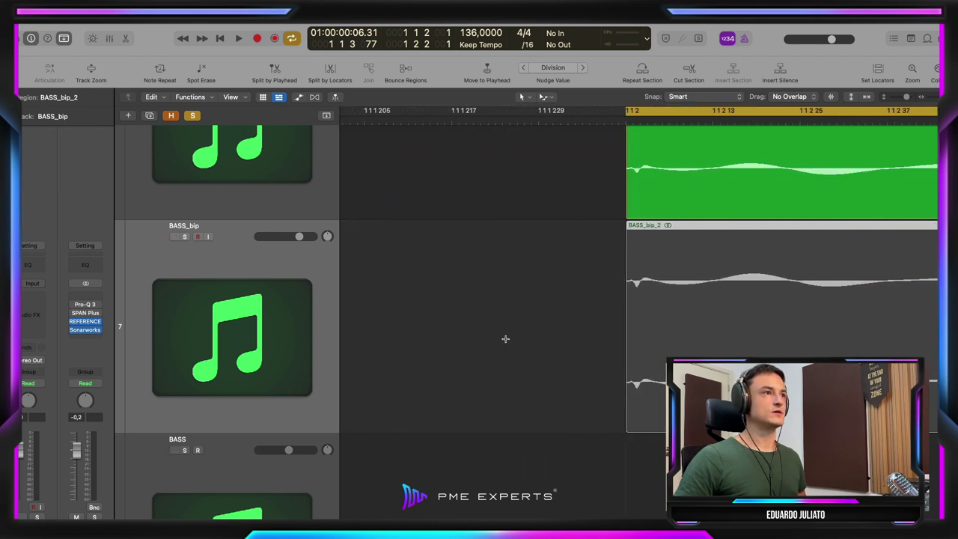
pyautogui.scroll(4, 506, 337)
pyautogui.hscroll(8, 507, 337)
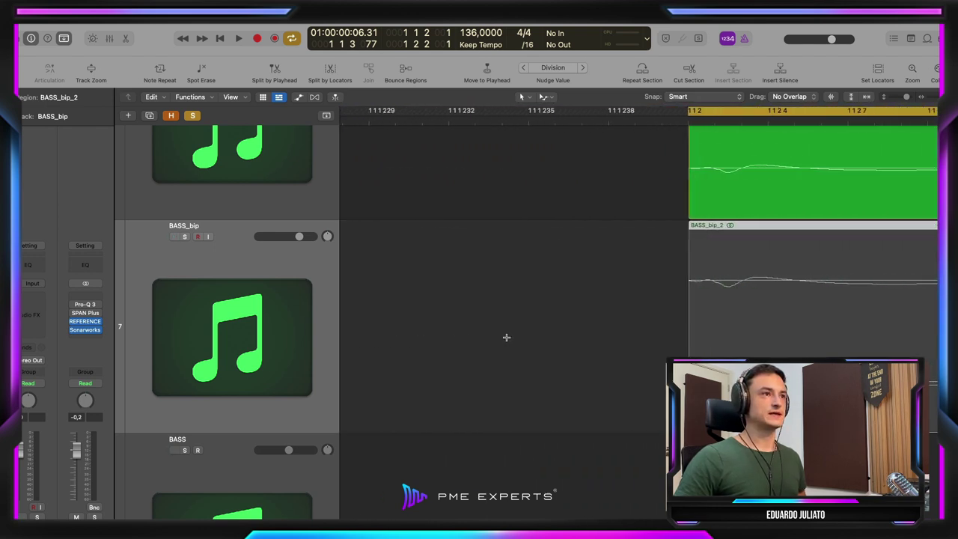
pyautogui.hscroll(2, 507, 338)
pyautogui.hscroll(-4, 698, 343)
pyautogui.scroll(4, 697, 342)
pyautogui.hscroll(10, 697, 342)
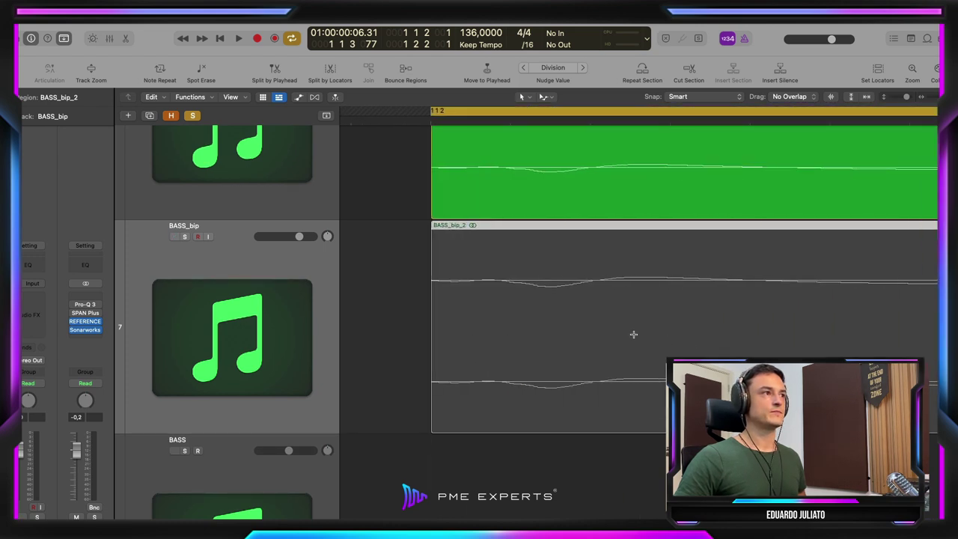
pyautogui.moveTo(432, 428); pyautogui.dragTo(388, 426)
pyautogui.scroll(-1, 484, 330)
pyautogui.scroll(-4, 483, 329)
pyautogui.hscroll(-5, 485, 331)
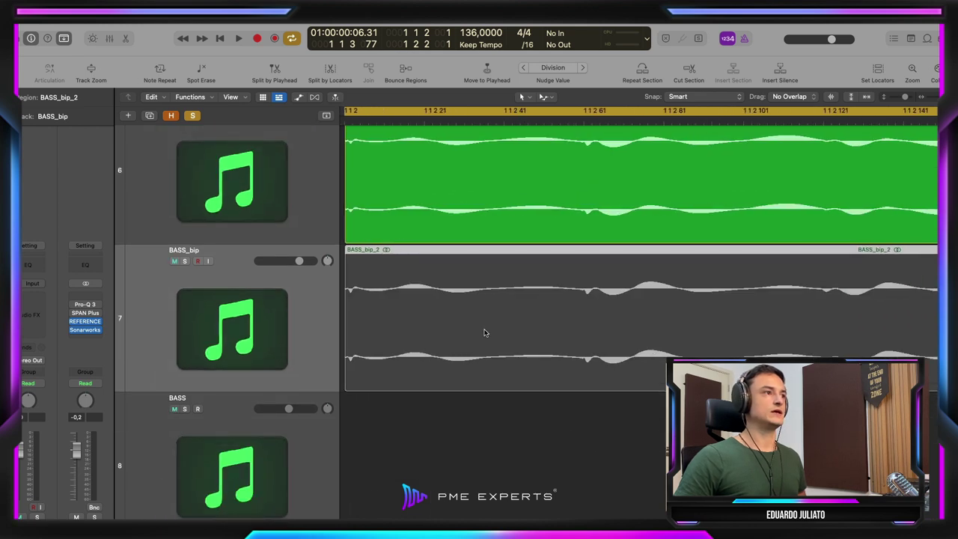
pyautogui.hscroll(-2, 473, 313)
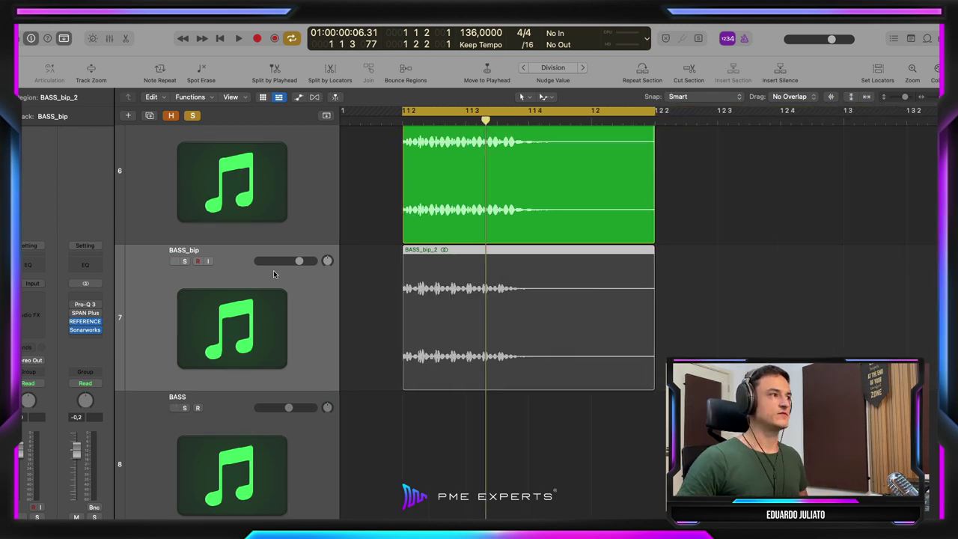
# Reopen Pro-Q 3 on the original BASS track, set the low cut slope to 96 dB/oct and raise its frequency slightly
pyautogui.click(232, 225)
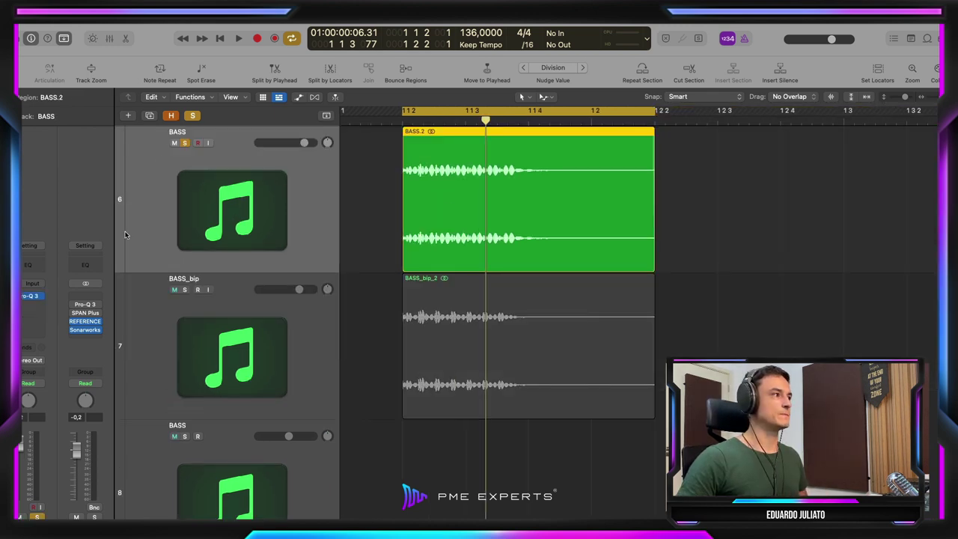
pyautogui.click(30, 298)
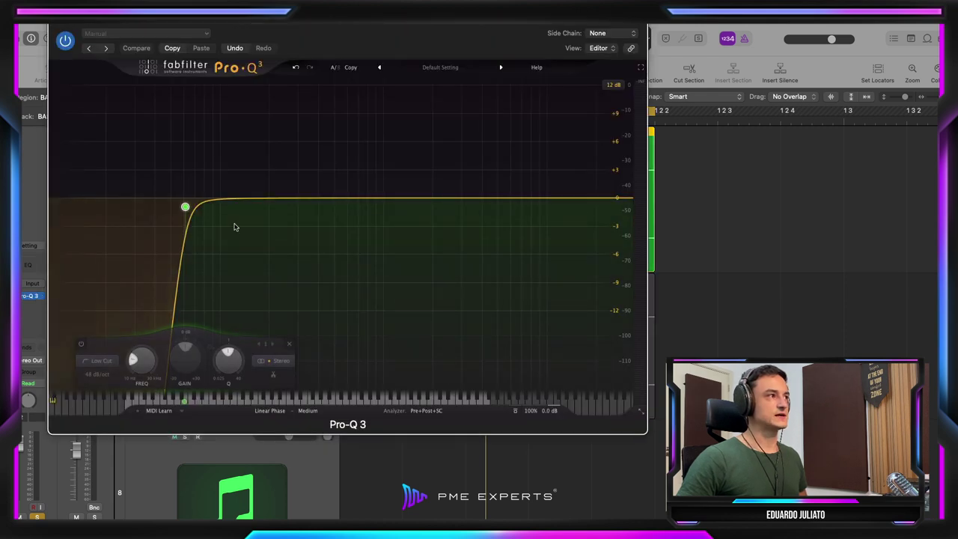
pyautogui.keyDown('alt'); pyautogui.keyDown('shift'); pyautogui.click(184, 207); pyautogui.keyUp('shift'); pyautogui.keyUp('alt')
pyautogui.keyDown('alt'); pyautogui.keyDown('shift'); pyautogui.click(184, 208); pyautogui.keyUp('shift'); pyautogui.keyUp('alt')
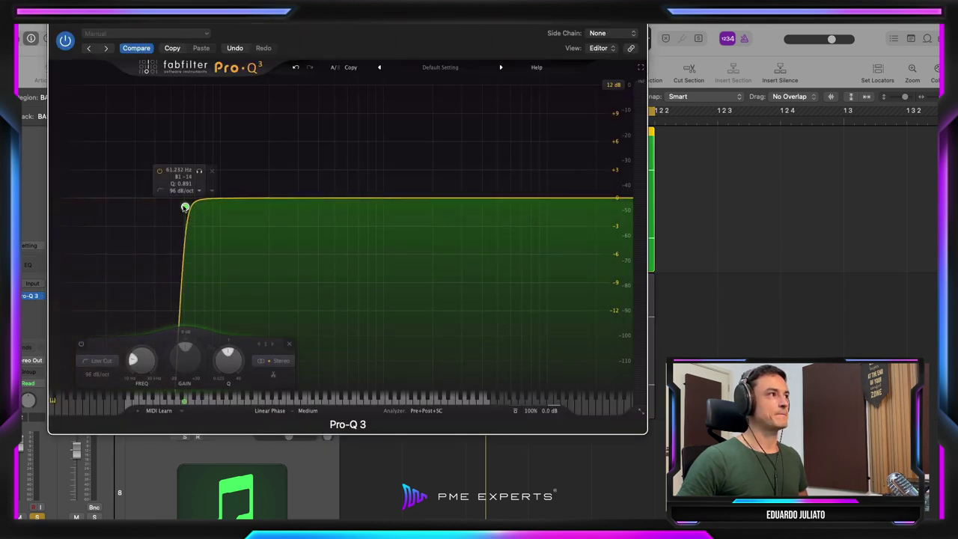
pyautogui.moveTo(184, 208); pyautogui.dragTo(197, 204)
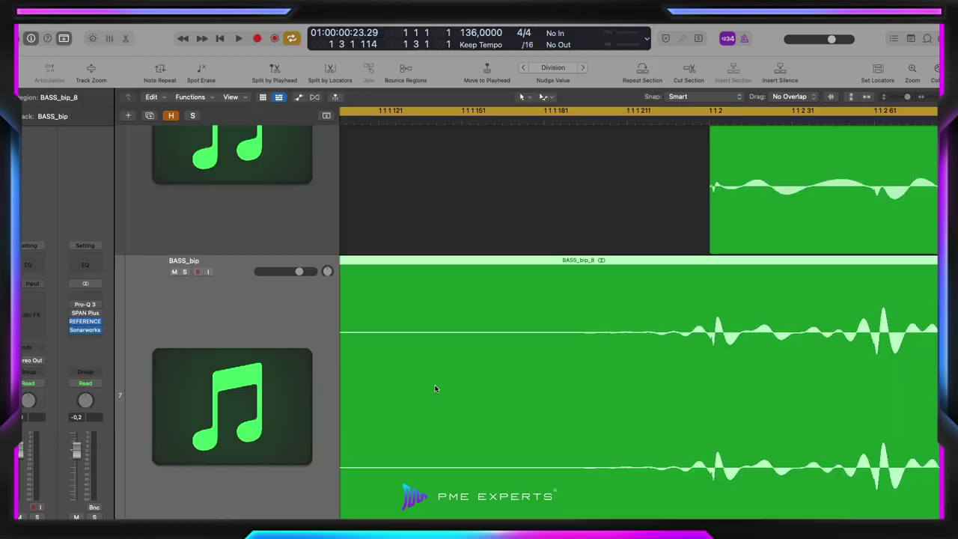
# Place the playhead at the start of BASS.3 at 1 1 2 and compare it with the BASS_bip_8 waveform
pyautogui.hscroll(3, 435, 388)
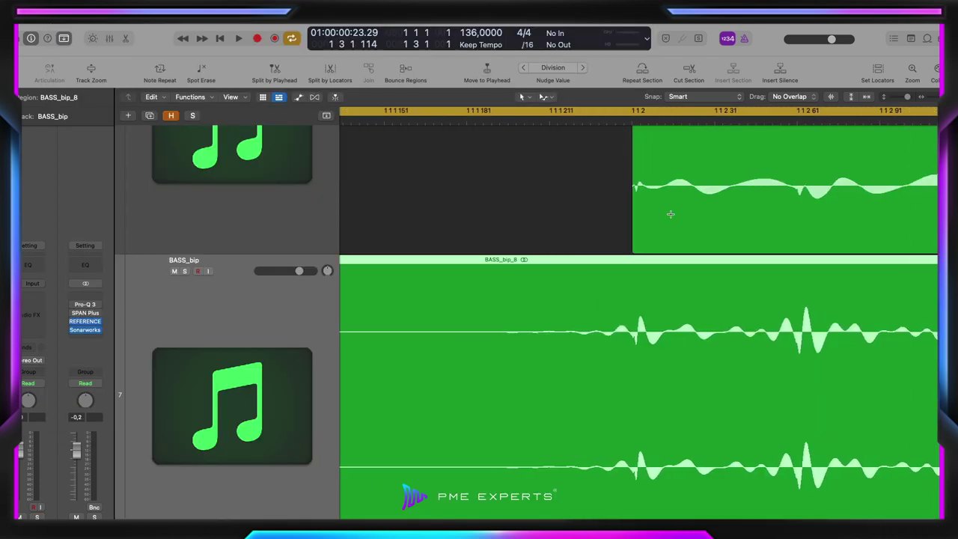
pyautogui.scroll(2, 665, 182)
pyautogui.click(658, 135)
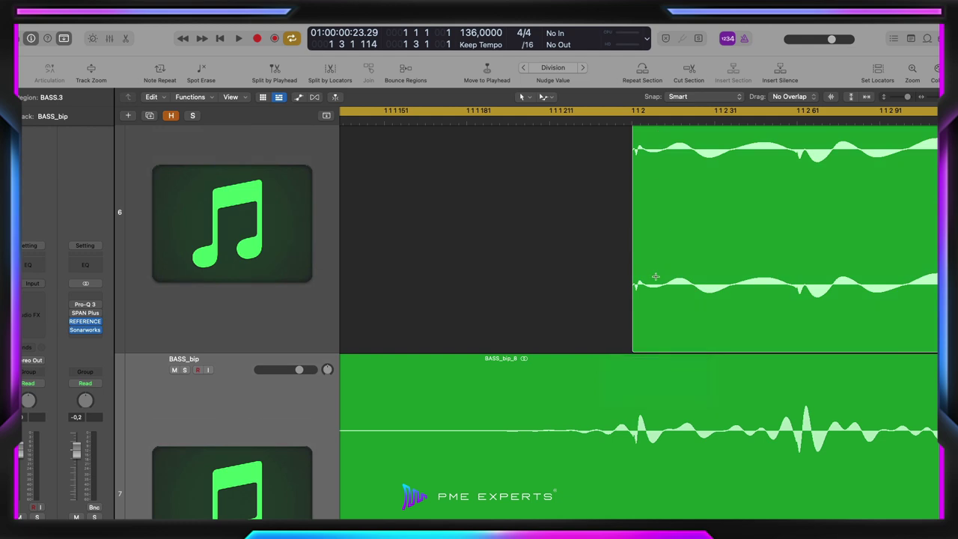
pyautogui.click(634, 121)
pyautogui.scroll(-3, 573, 423)
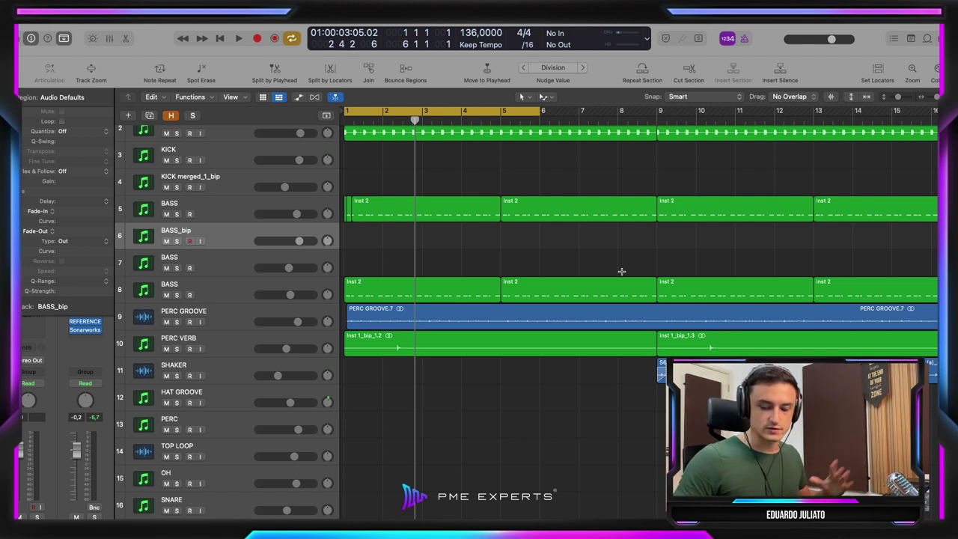
# Select BASS track 5, view its existing Pro-Q 3 equalizer curve and close the plug-in window
pyautogui.click(216, 217)
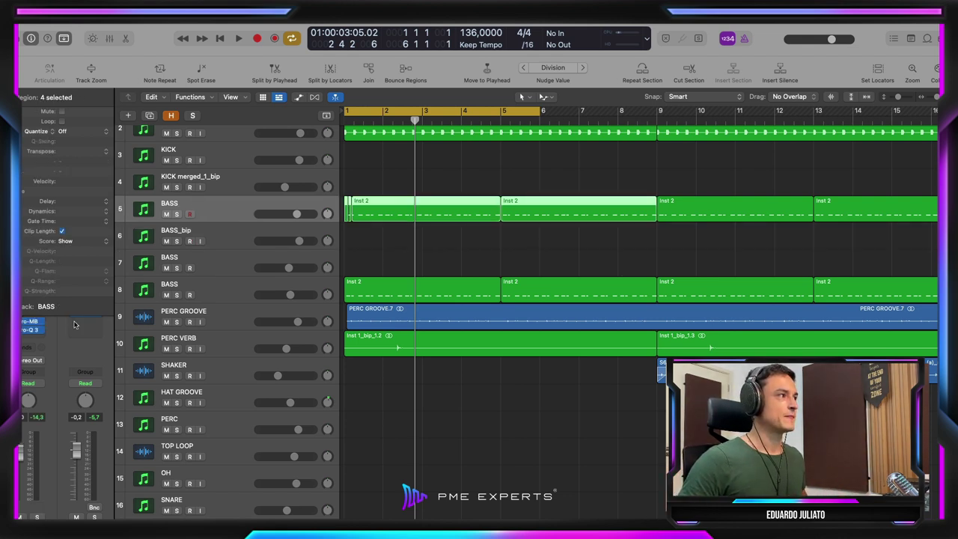
pyautogui.click(30, 330)
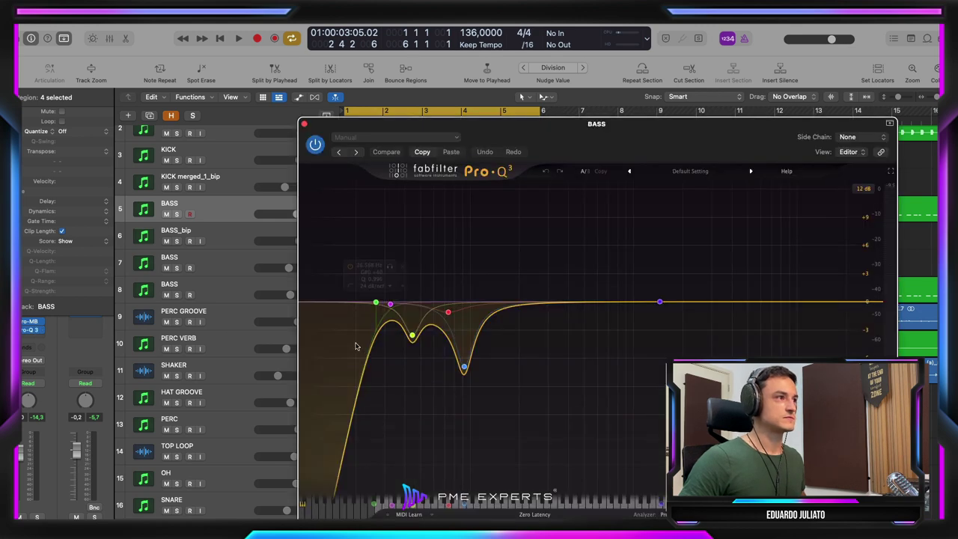
pyautogui.click(304, 123)
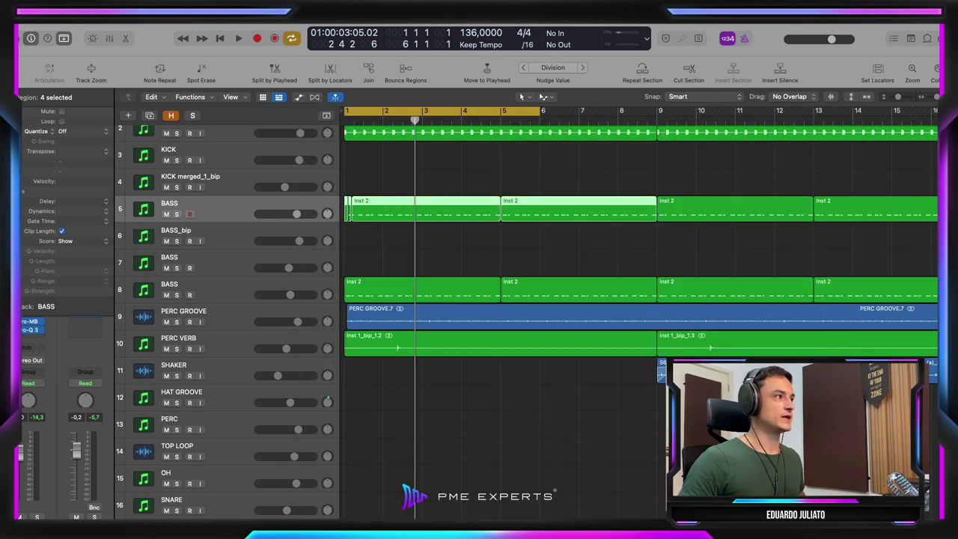
# Insert a new Pro-Q 3 on BASS track 5 and add a low cut at about 20 Hz with a 72 dB/oct slope
pyautogui.click(34, 330)
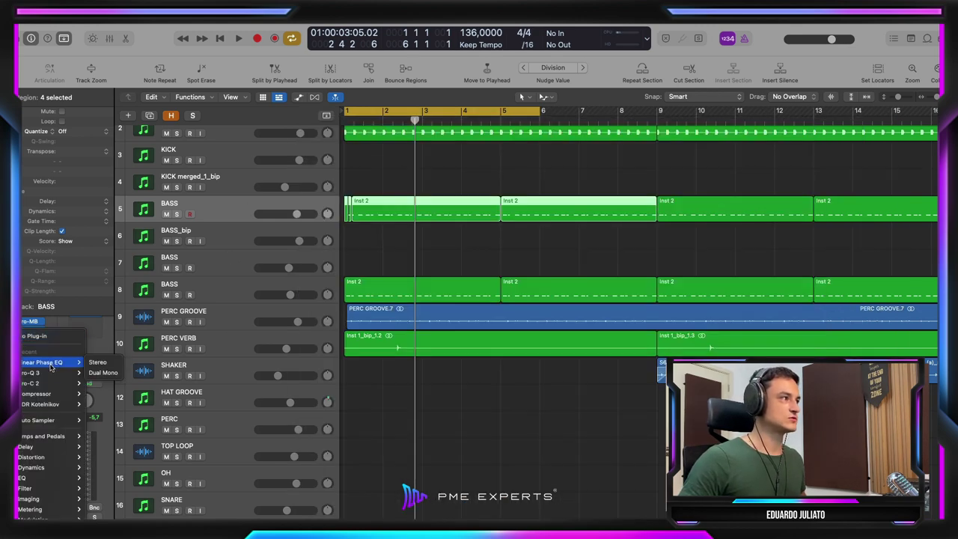
pyautogui.moveTo(52, 372)
pyautogui.click(111, 373)
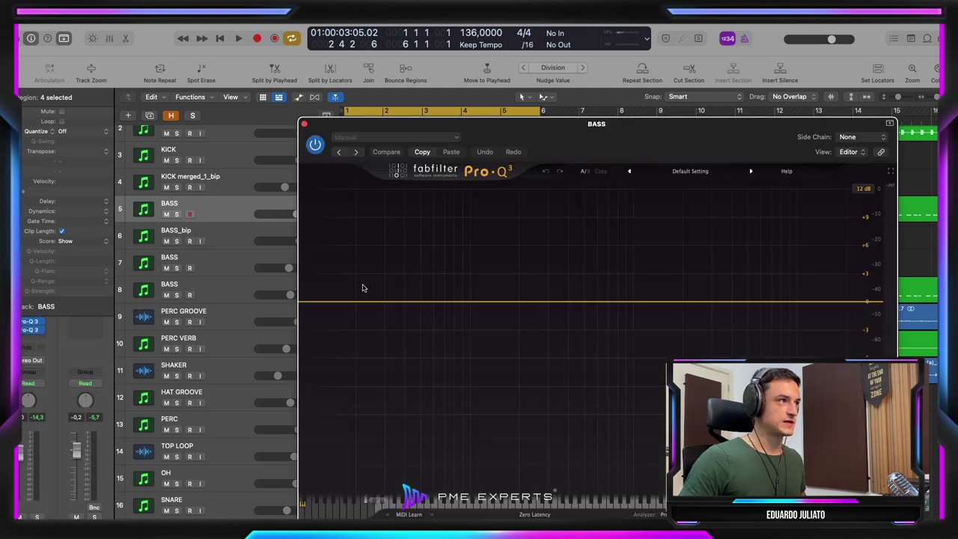
pyautogui.click(356, 303)
pyautogui.scroll(6, 356, 304)
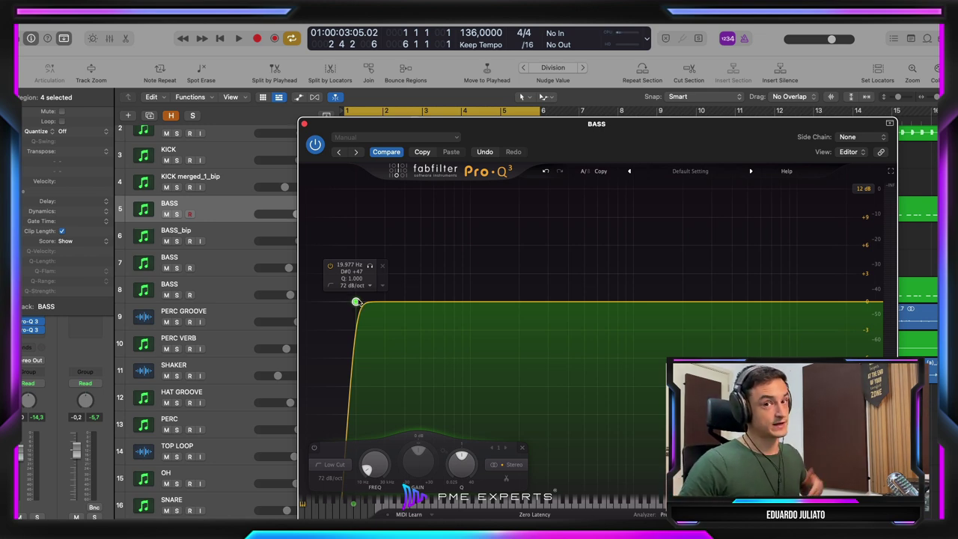
# Compare the Brickwall and 24 dB/oct slopes on the 20 Hz low cut, leave it on Brickwall and view the slope description
pyautogui.scroll(1, 356, 303)
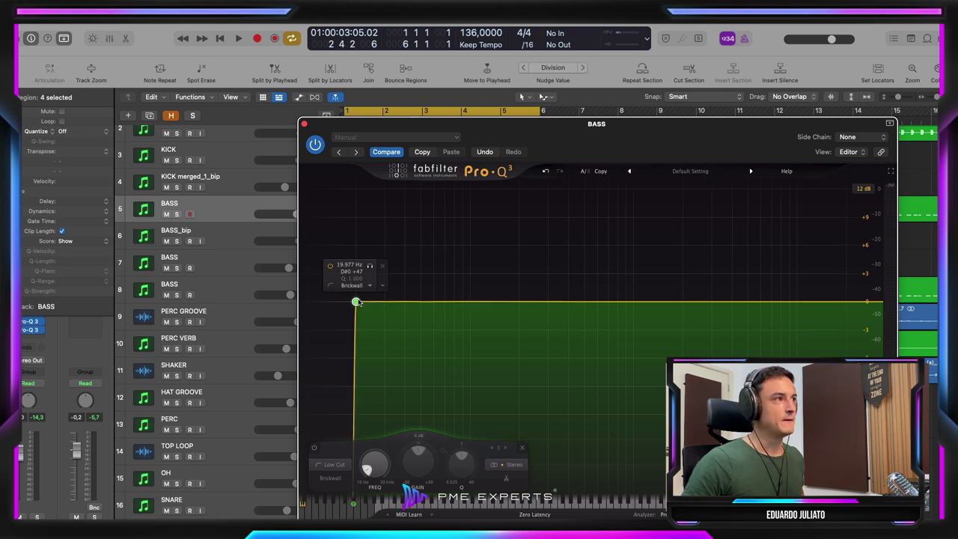
pyautogui.scroll(-6, 357, 303)
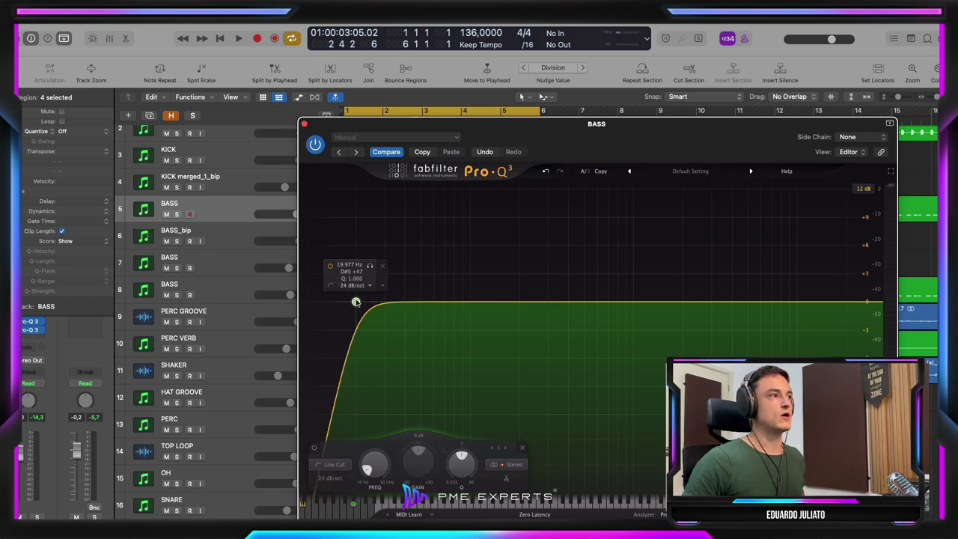
pyautogui.scroll(6, 357, 302)
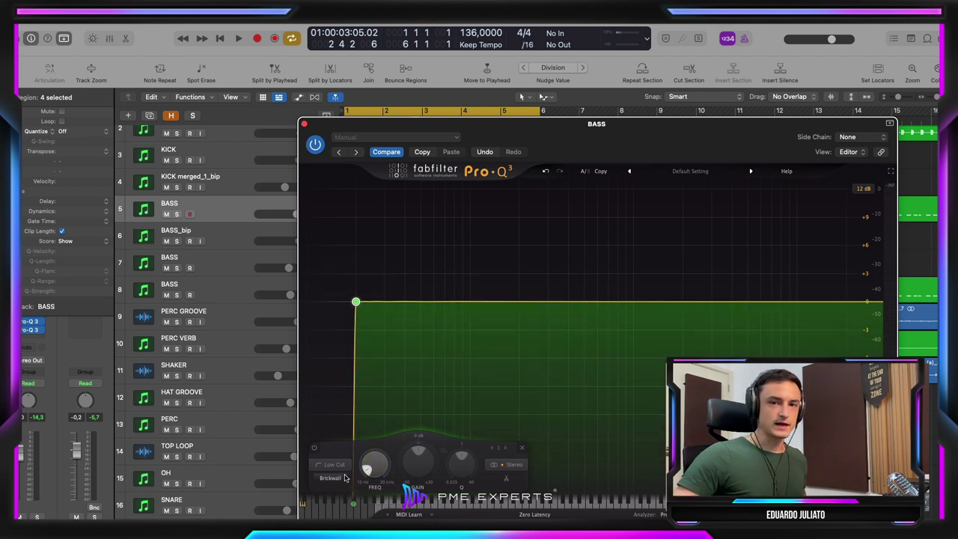
pyautogui.moveTo(345, 478)
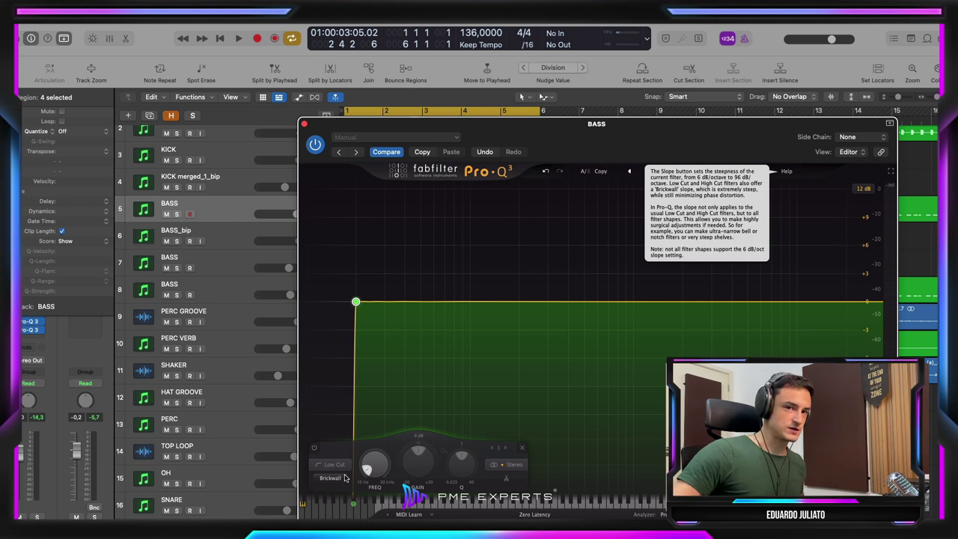